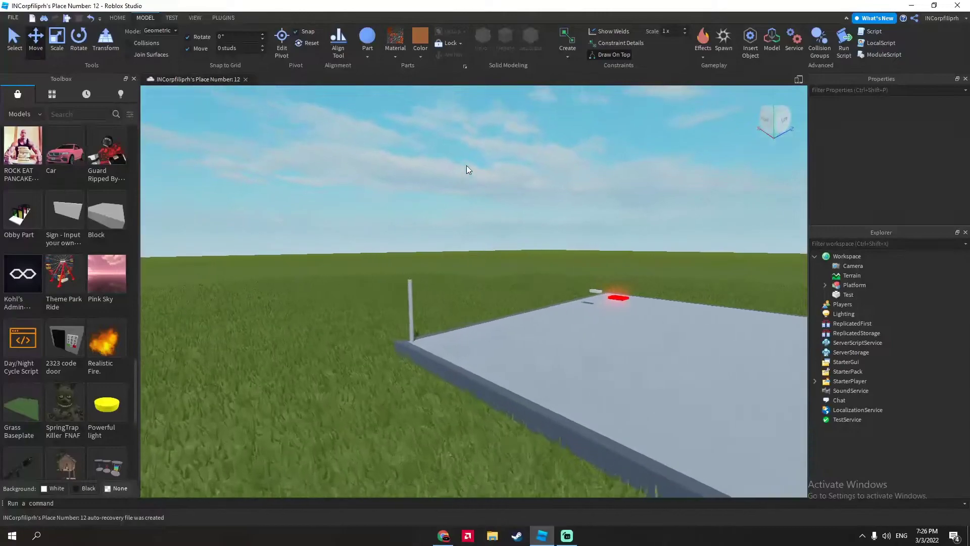
pyautogui.moveTo(513, 243); pyautogui.dragTo(426, 100, button='right')
pyautogui.rightClick(825, 368)
pyautogui.moveTo(356, 157); pyautogui.dragTo(356, 156, button='right')
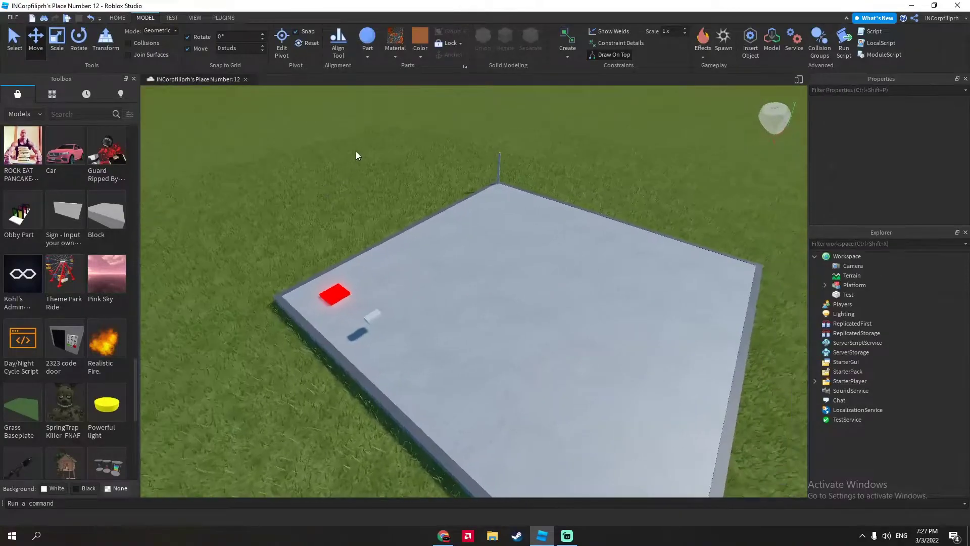
pyautogui.moveTo(354, 176); pyautogui.dragTo(353, 178, button='middle')
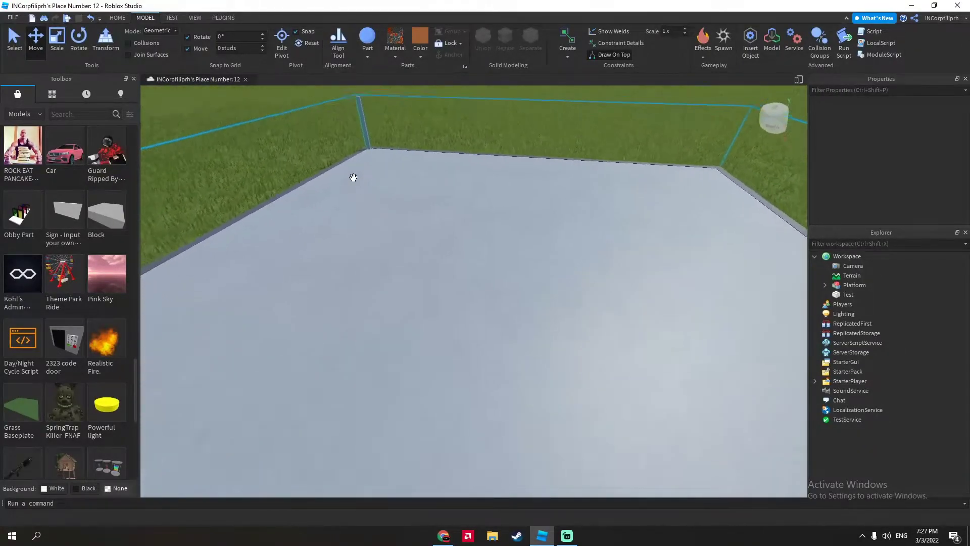
pyautogui.click(368, 56)
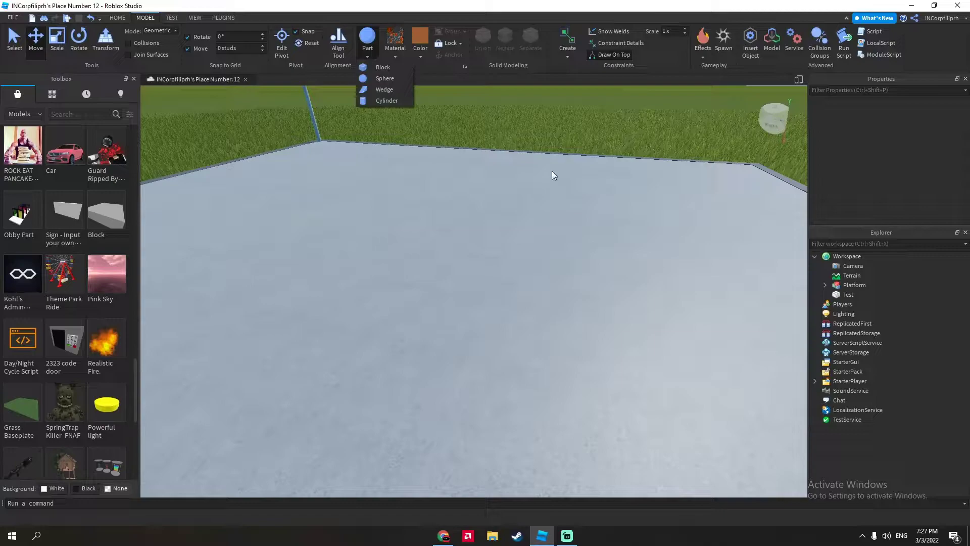
pyautogui.moveTo(552, 172); pyautogui.dragTo(414, 323, button='middle')
pyautogui.scroll(-3, 415, 323)
pyautogui.scroll(-5, 39, 411)
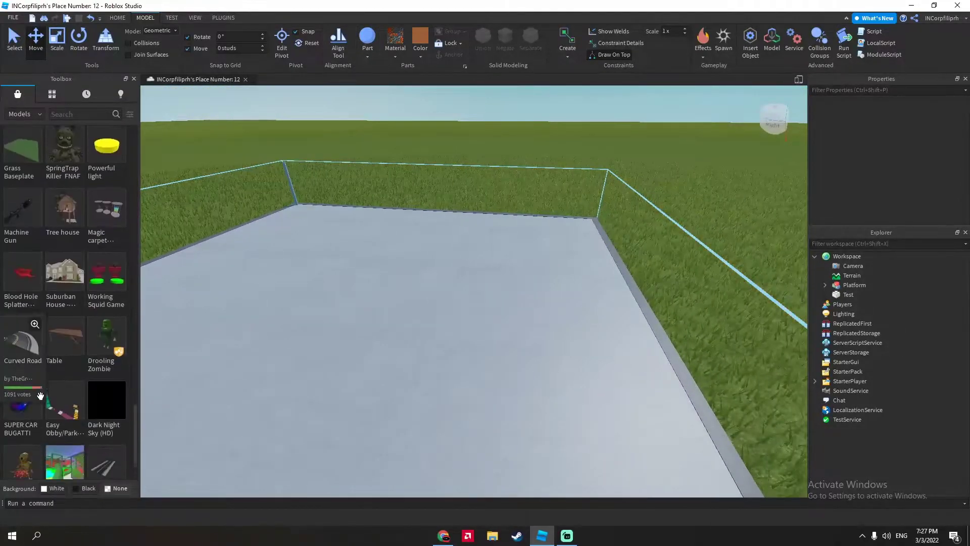
pyautogui.scroll(-4, 14, 227)
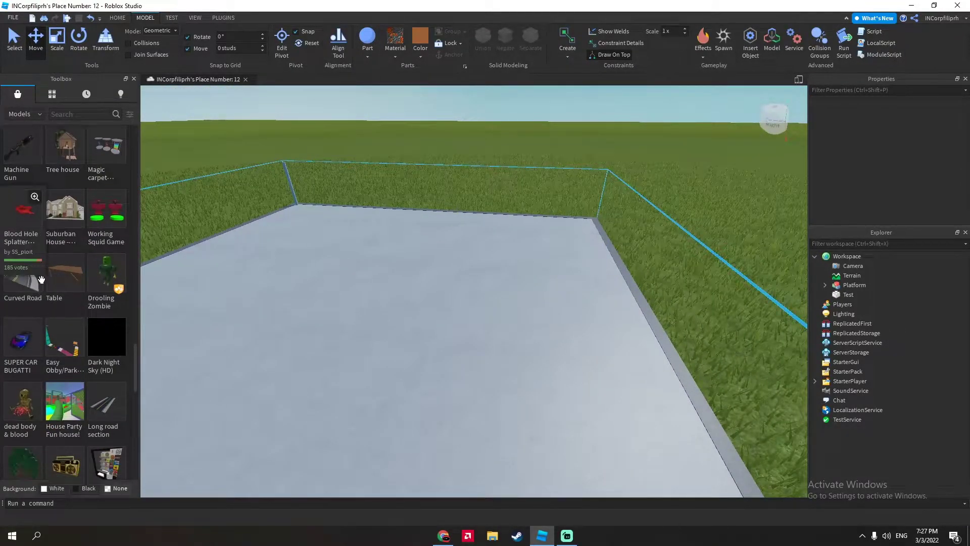
# - Insert a block part onto the middle of the grey platform
pyautogui.click(369, 53)
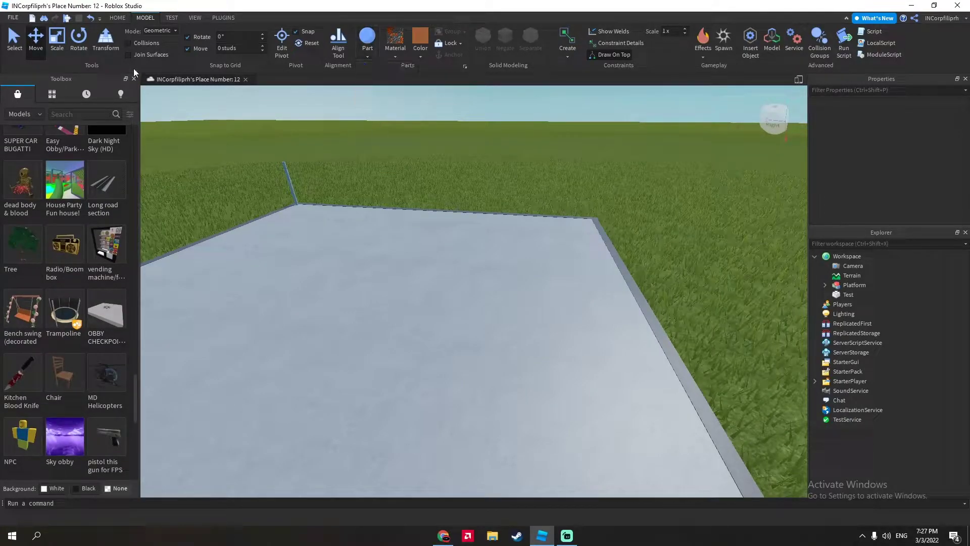
pyautogui.click(361, 54)
pyautogui.click(478, 87)
pyautogui.click(361, 54)
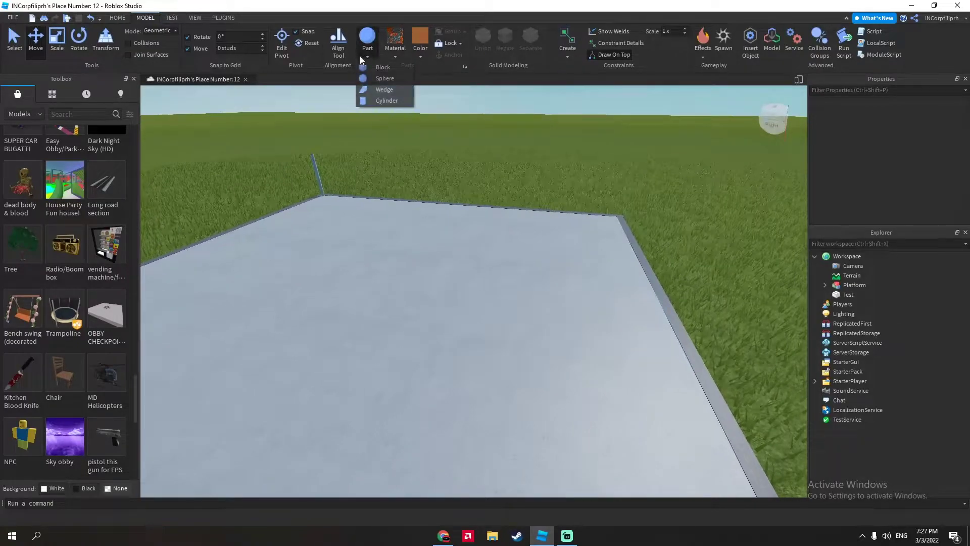
pyautogui.click(379, 68)
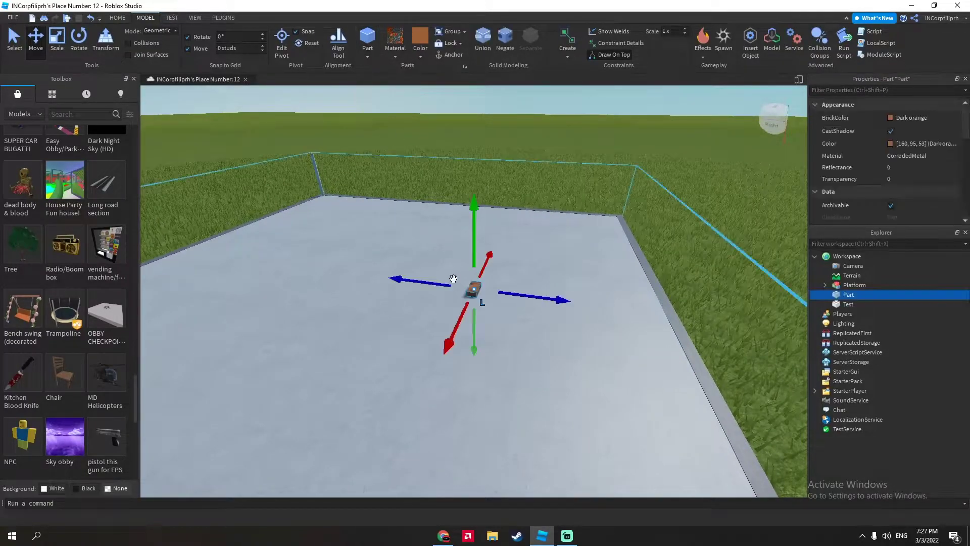
# - Place the Car On fire model from the "car" search results onto the platform
pyautogui.moveTo(579, 198); pyautogui.dragTo(573, 211, button='right')
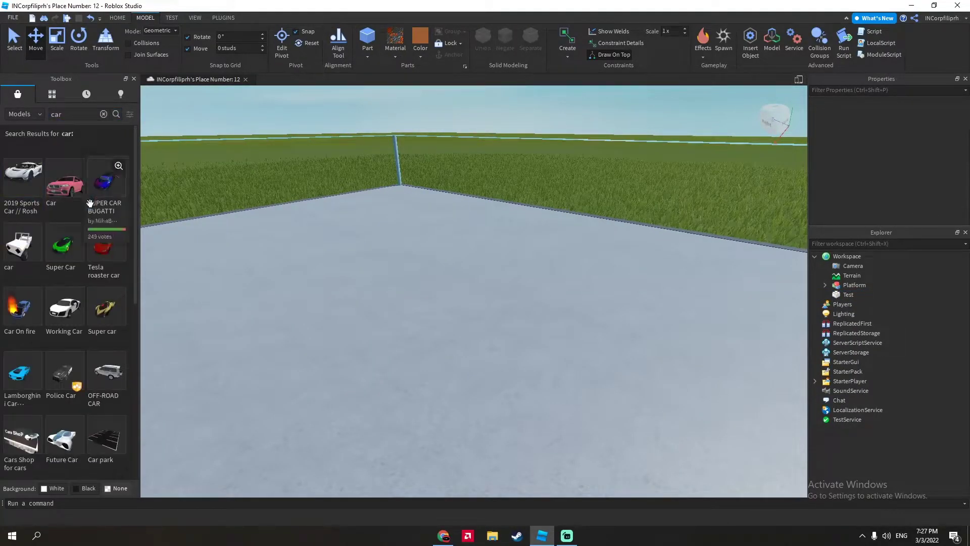
pyautogui.moveTo(19, 308); pyautogui.dragTo(355, 301)
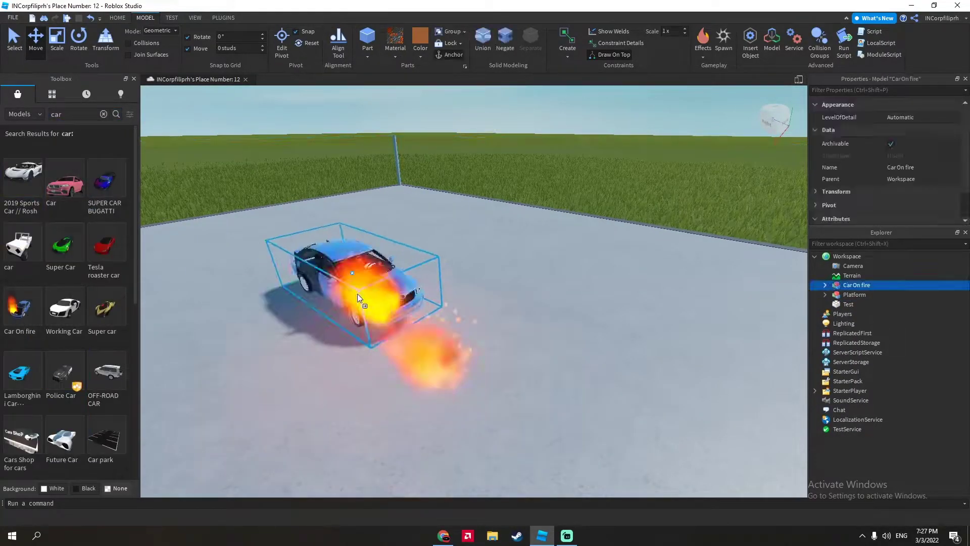
pyautogui.scroll(-5, 101, 362)
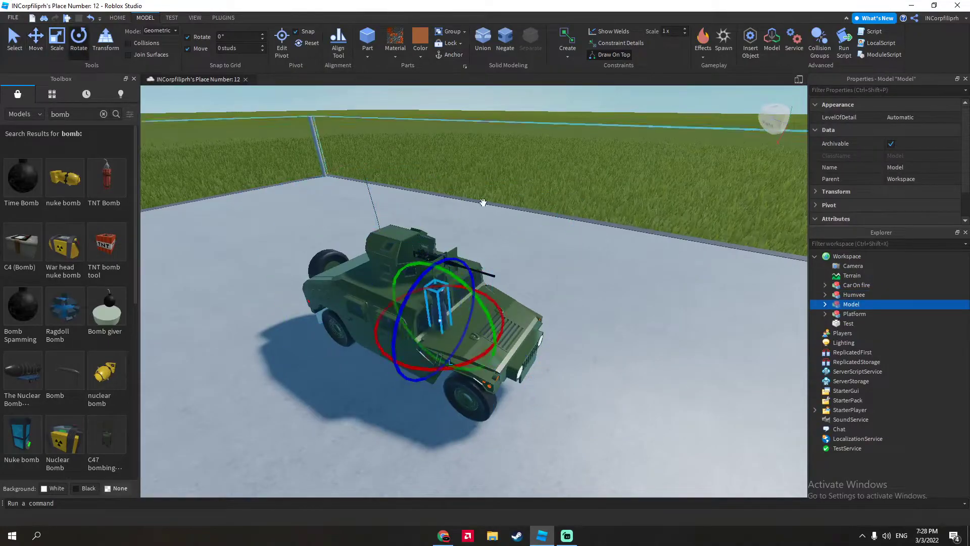
# - Activate the Rotate tool for the small model standing on the Humvee's hood
pyautogui.click(78, 41)
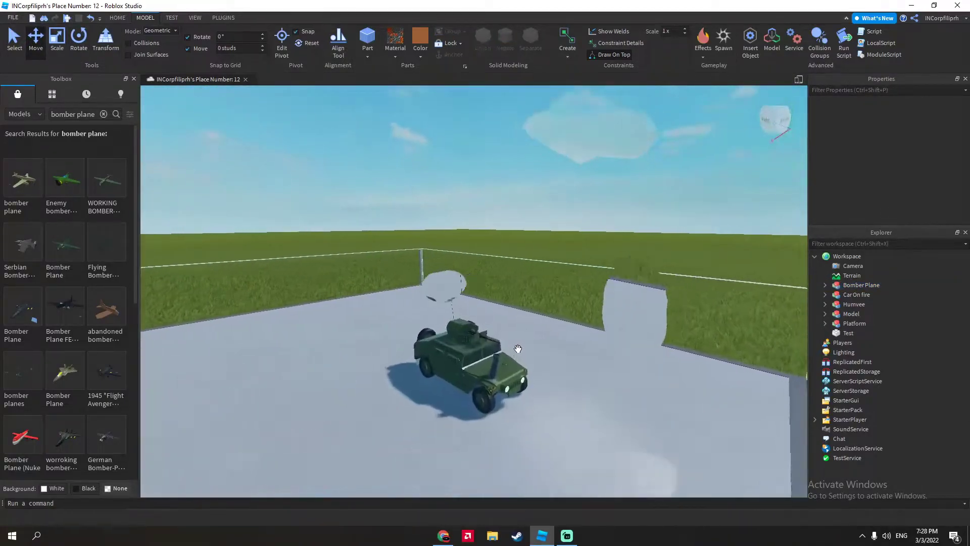
pyautogui.moveTo(544, 324); pyautogui.dragTo(456, 294, button='right')
pyautogui.scroll(-5, 456, 290)
pyautogui.scroll(6, 468, 329)
pyautogui.moveTo(535, 344); pyautogui.dragTo(475, 319, button='right')
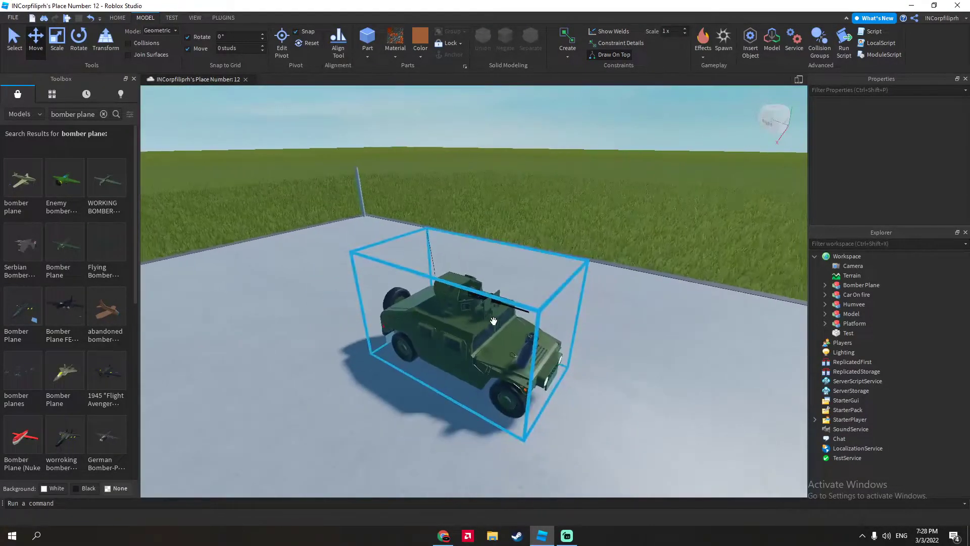
pyautogui.moveTo(649, 343); pyautogui.dragTo(613, 337, button='right')
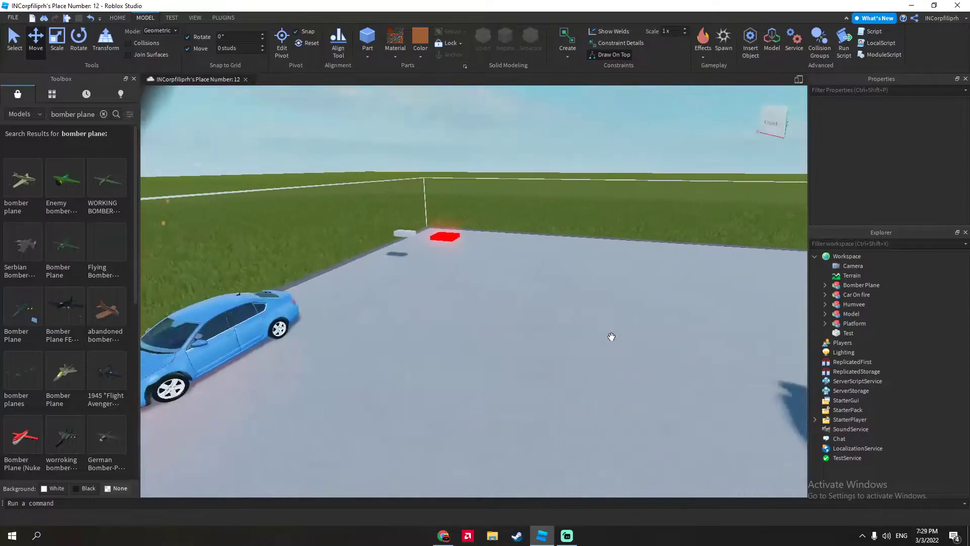
pyautogui.scroll(3, 365, 324)
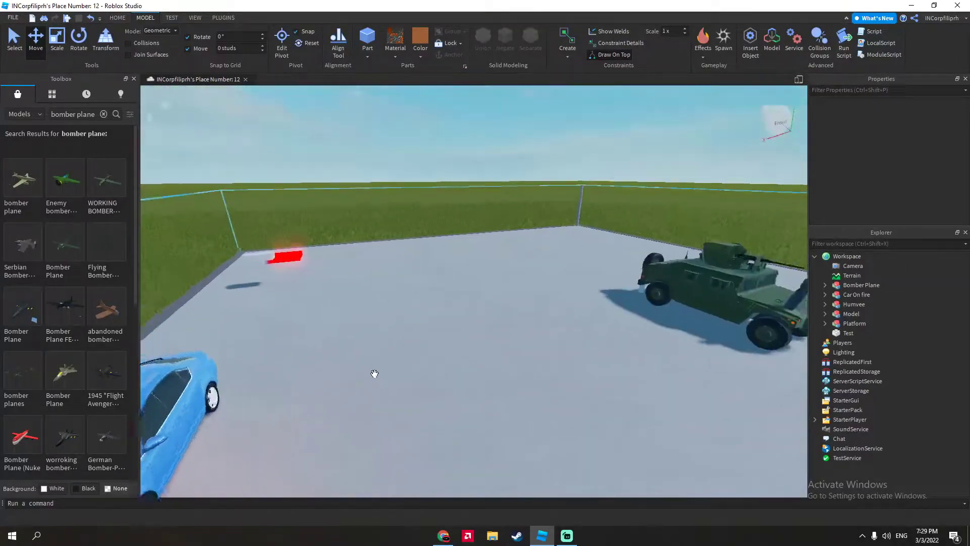
# - Duplicate the small dark model on the Humvee's hood and move one copy onto the burning car's hood
pyautogui.click(678, 311)
pyautogui.scroll(3, 679, 310)
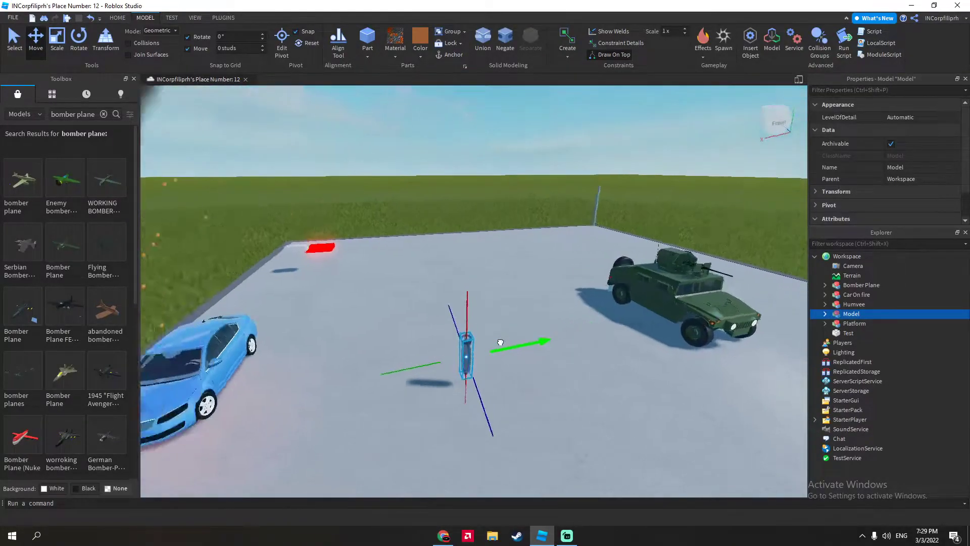
pyautogui.scroll(3, 497, 342)
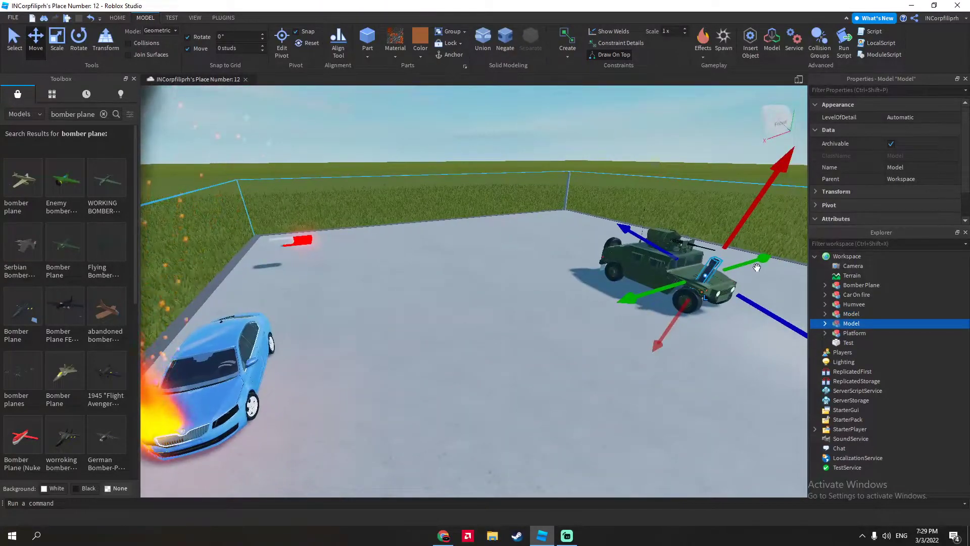
pyautogui.click(757, 268)
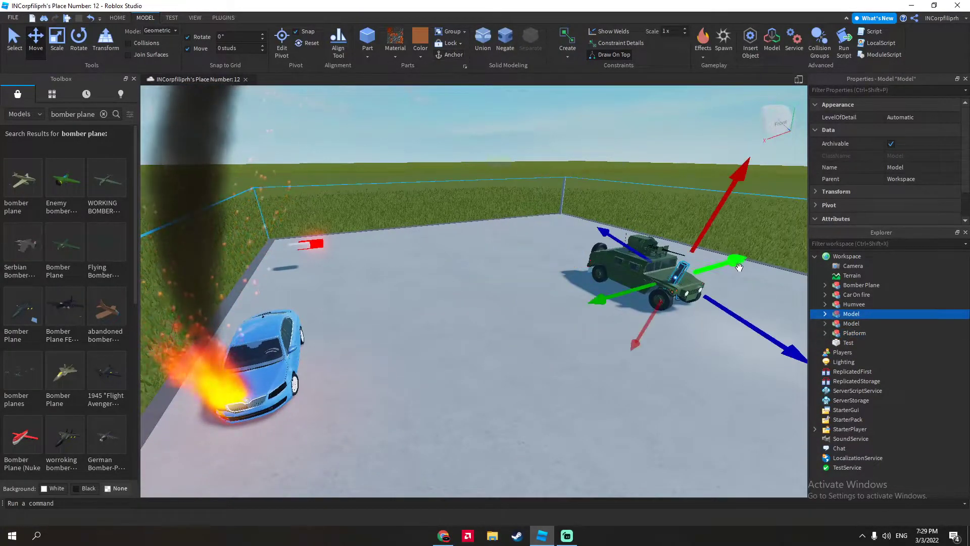
pyautogui.moveTo(739, 268)
pyautogui.mouseDown()
pyautogui.moveTo(652, 303)
pyautogui.moveTo(570, 302)
pyautogui.mouseUp()
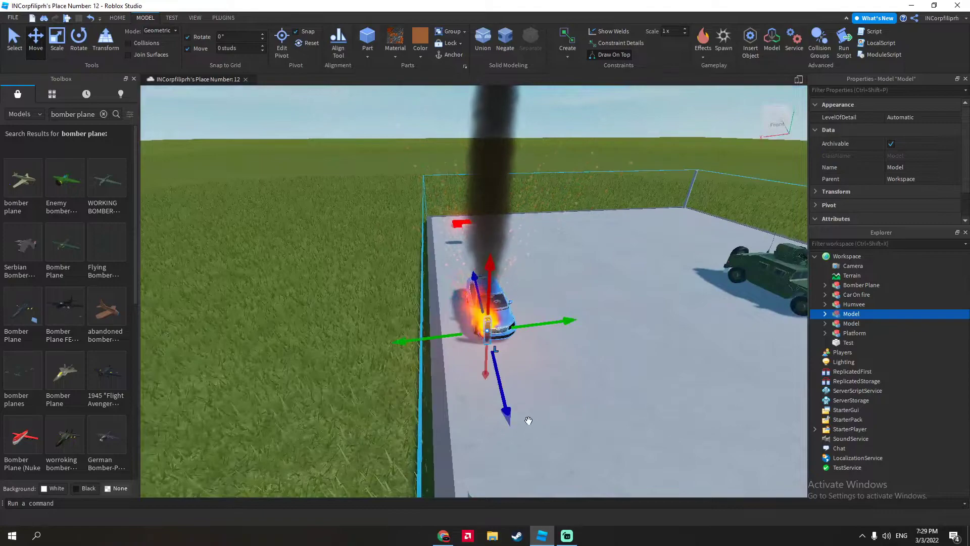
pyautogui.scroll(6, 541, 310)
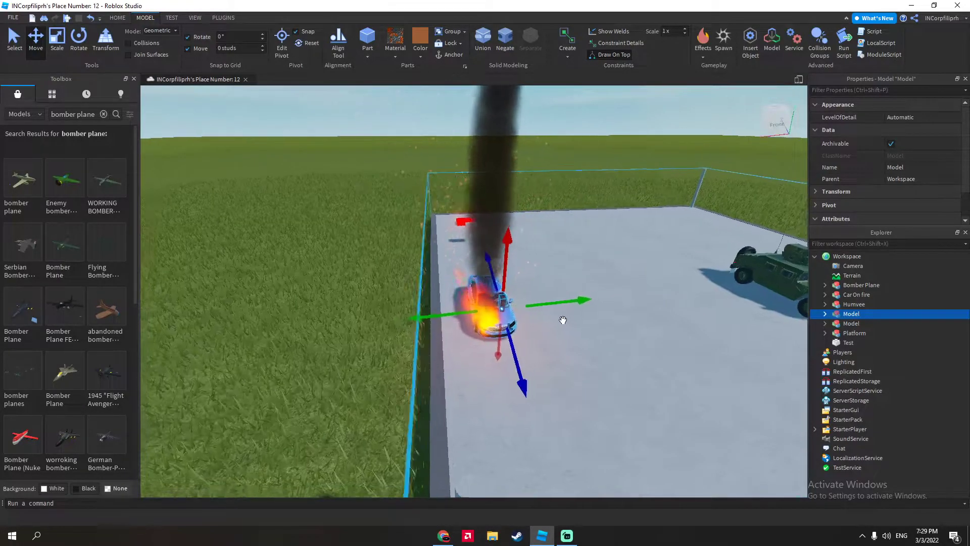
pyautogui.click(283, 272)
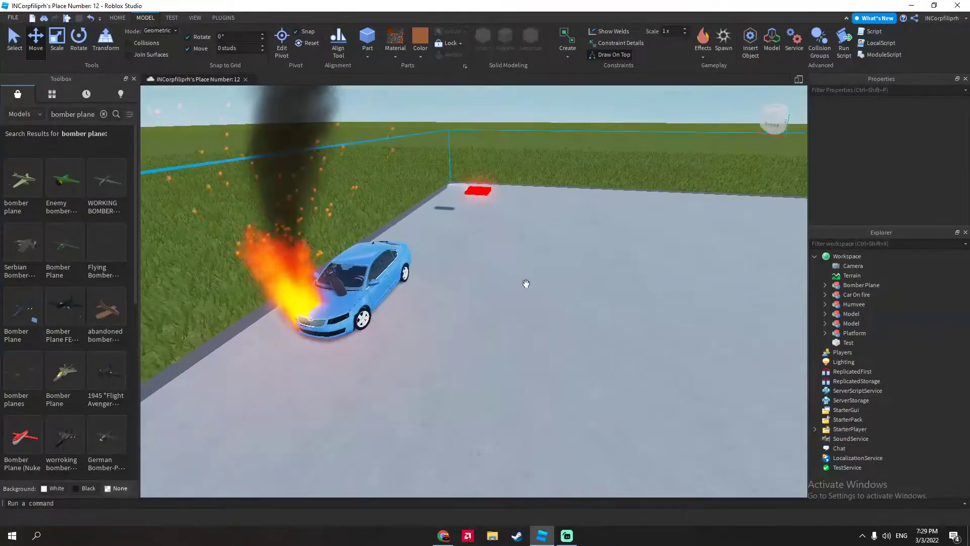
pyautogui.moveTo(526, 284); pyautogui.dragTo(428, 288, button='right')
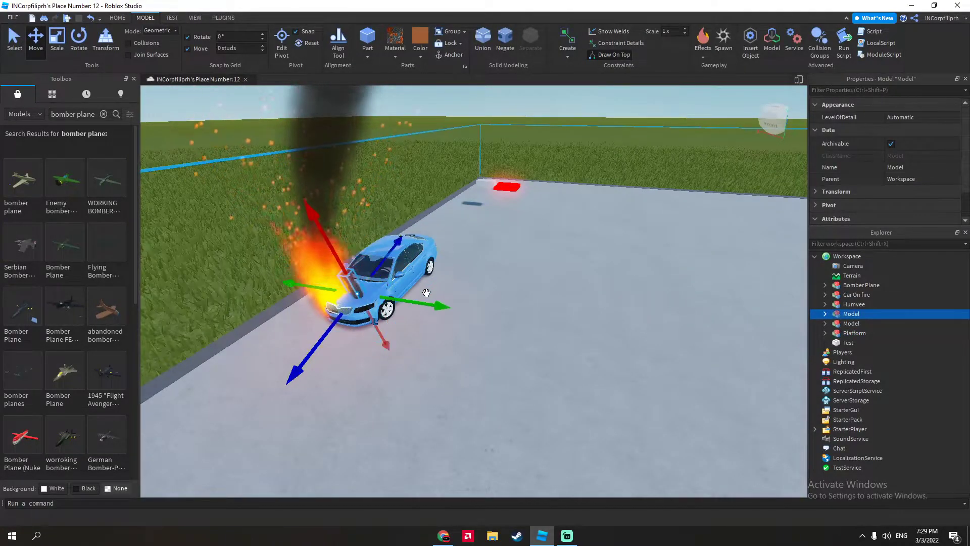
pyautogui.click(261, 277)
# - Examine the small dark model on the Humvee's hood up close and return to the burning car
pyautogui.moveTo(261, 277); pyautogui.dragTo(306, 261, button='right')
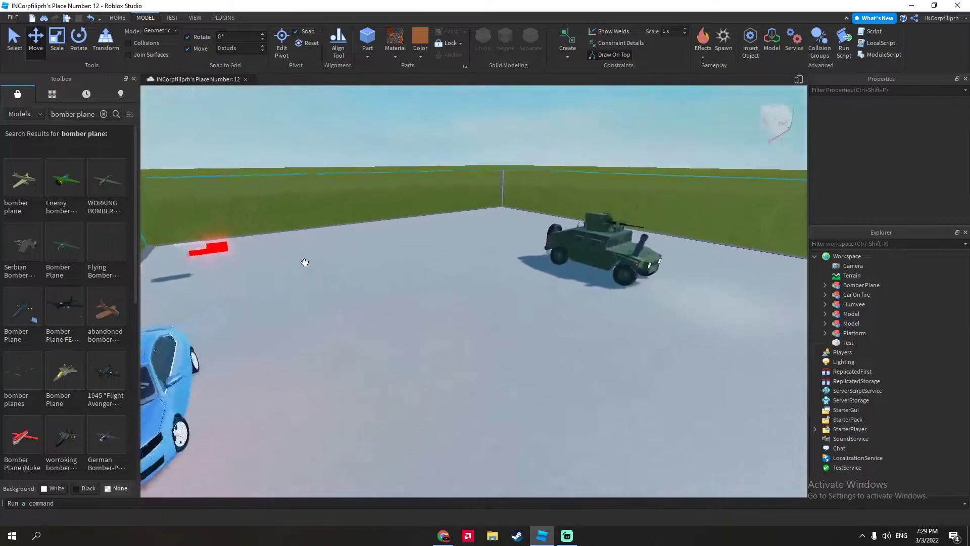
pyautogui.press('w')
pyautogui.press('a')
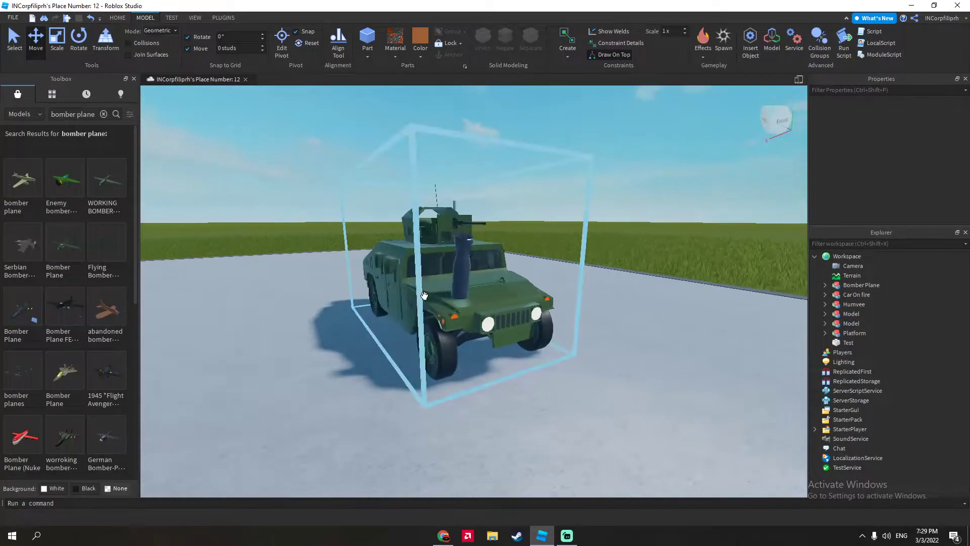
pyautogui.press('w')
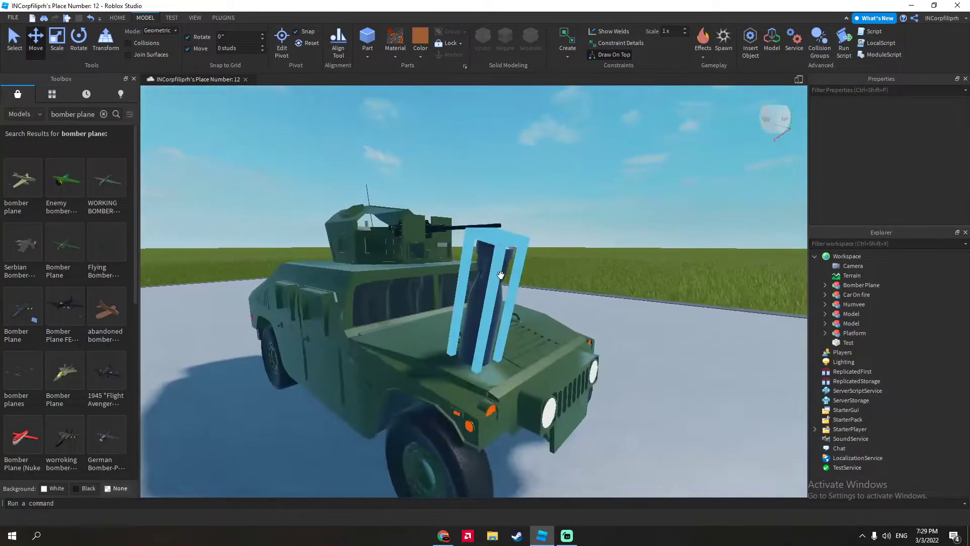
pyautogui.press('s')
pyautogui.moveTo(514, 263)
pyautogui.mouseDown(button='right')
pyautogui.moveTo(600, 241)
pyautogui.moveTo(577, 254)
pyautogui.mouseUp(button='right')
pyautogui.press('s')
pyautogui.press('d')
pyautogui.press('a')
pyautogui.press('w')
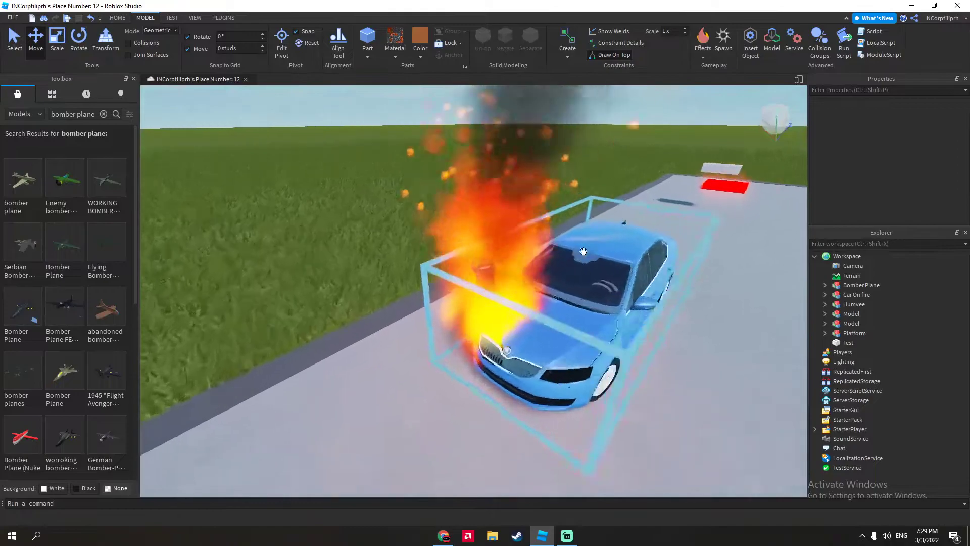
# - Delete the copy of the small dark model from the burning car's hood
pyautogui.click(467, 279)
pyautogui.moveTo(467, 279); pyautogui.dragTo(506, 305, button='right')
pyautogui.moveTo(486, 211); pyautogui.dragTo(500, 233, button='right')
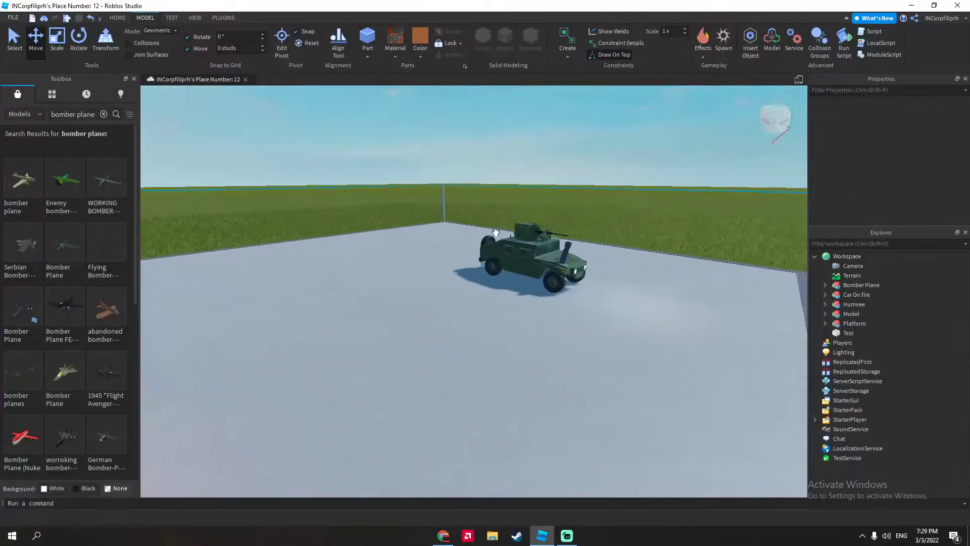
# - Insert a block part above the Humvee's hood and lower it into the front of the vehicle
pyautogui.press('w')
pyautogui.moveTo(487, 250); pyautogui.dragTo(512, 134, button='right')
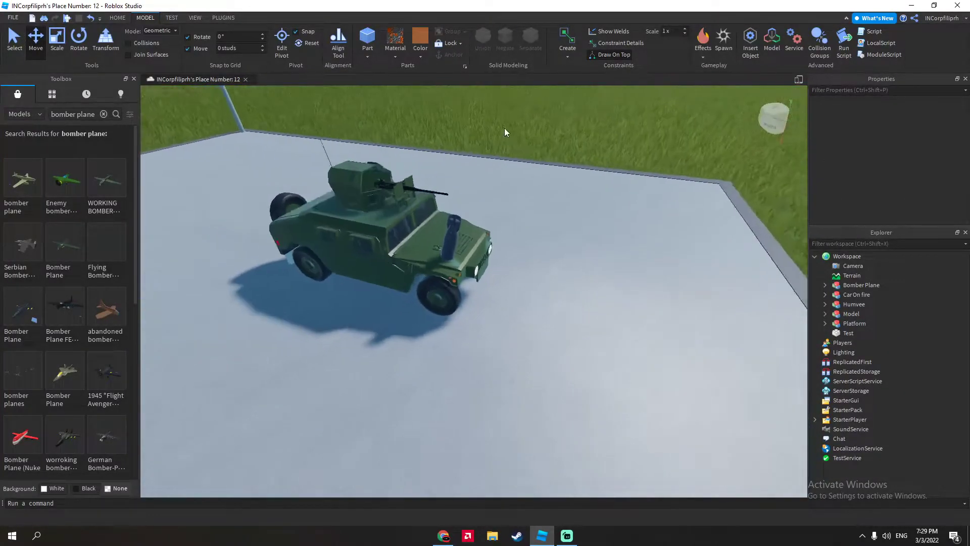
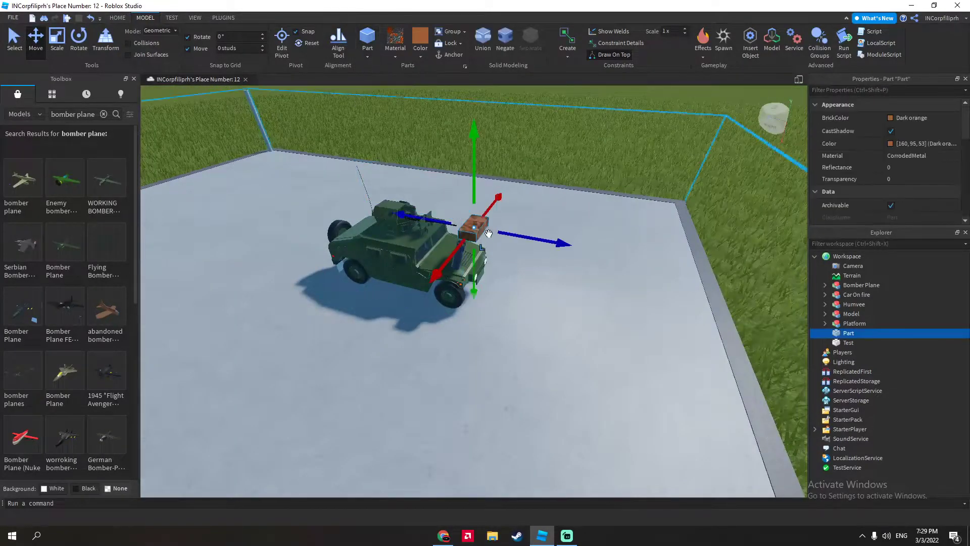
pyautogui.moveTo(473, 182); pyautogui.dragTo(479, 245)
pyautogui.moveTo(517, 275); pyautogui.dragTo(513, 274)
pyautogui.moveTo(497, 273)
pyautogui.mouseDown(button='right')
pyautogui.moveTo(522, 244)
pyautogui.moveTo(509, 280)
pyautogui.mouseUp(button='right')
# - Hide the Properties window and show it again
pyautogui.moveTo(859, 256)
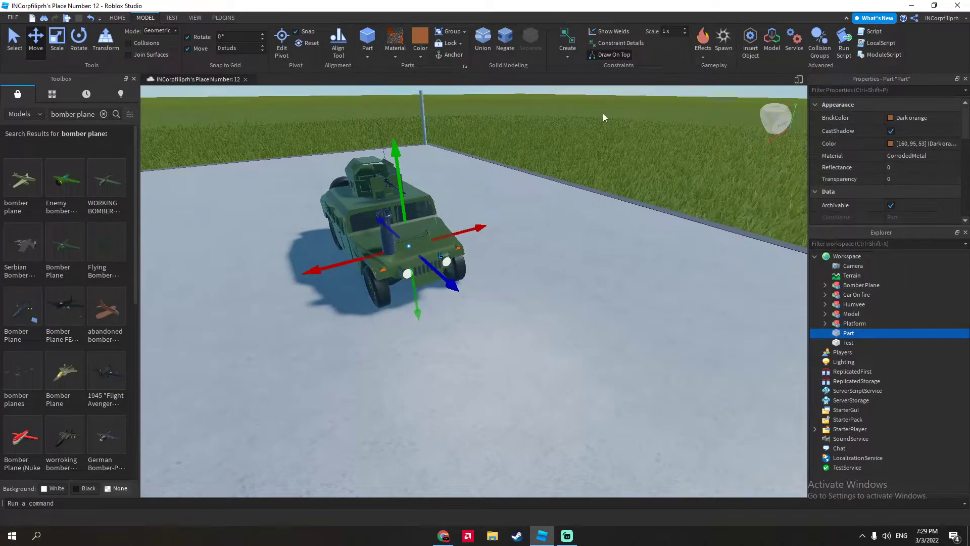
pyautogui.click(966, 79)
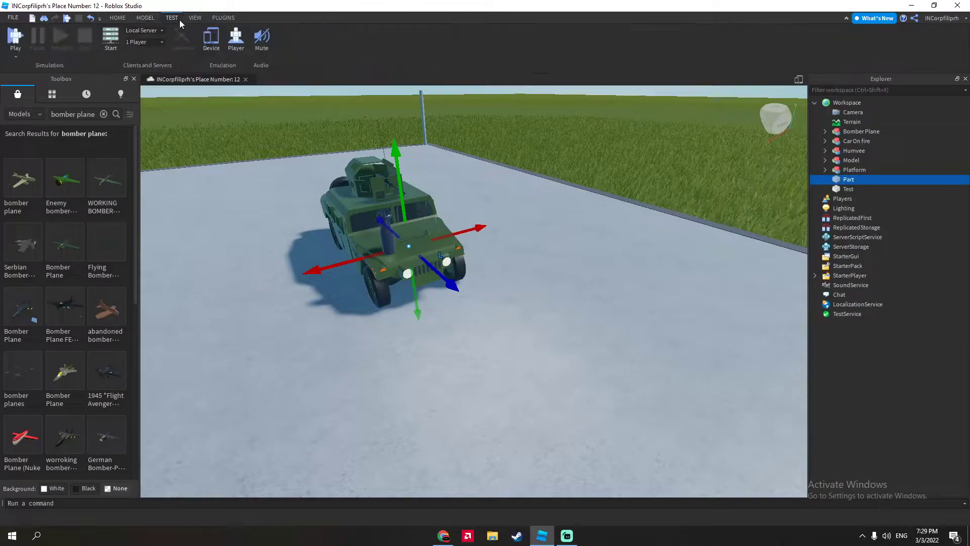
pyautogui.click(195, 19)
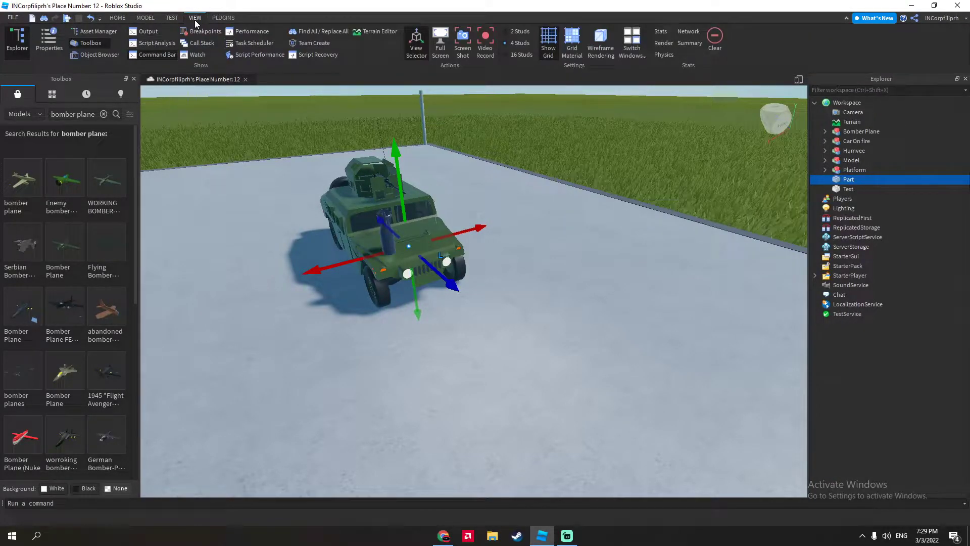
pyautogui.click(51, 40)
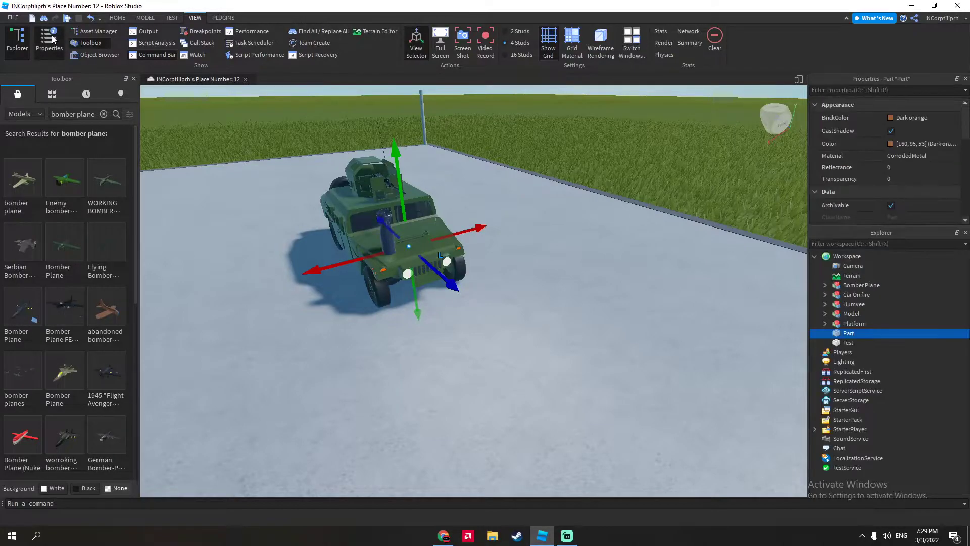
# - Set the block part's transparency to 1 and slide it out onto the platform in front of the Humvee
pyautogui.click(930, 176)
pyautogui.write('1')
pyautogui.moveTo(554, 205); pyautogui.dragTo(533, 204, button='middle')
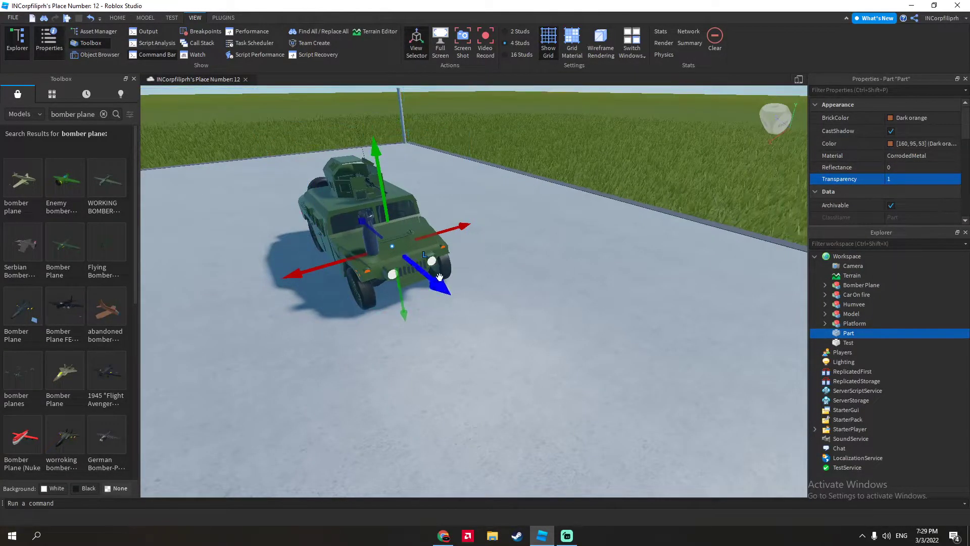
pyautogui.moveTo(440, 277); pyautogui.dragTo(541, 341)
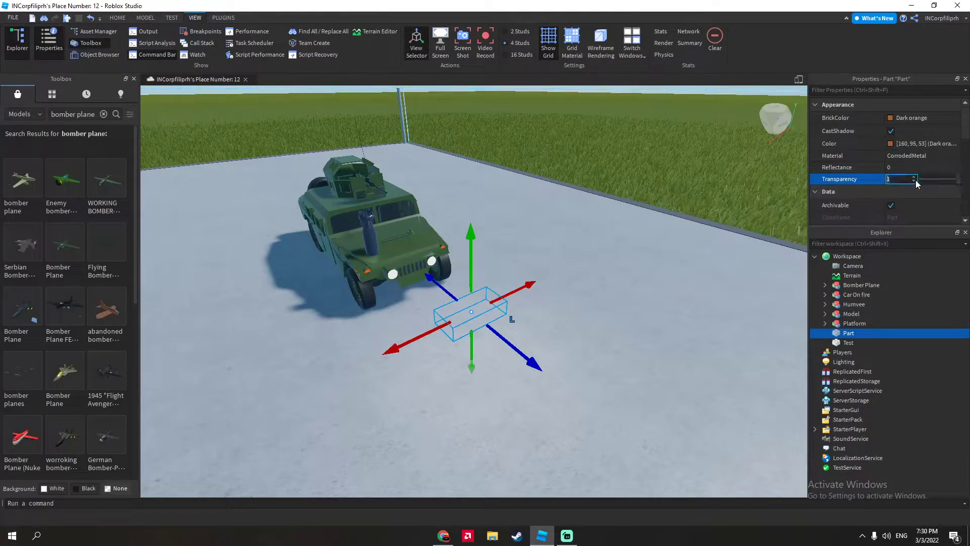
# - Re-enter the block part's transparency as 1 and move it back into the front of the Humvee
pyautogui.press('BackSpace')
pyautogui.write('1')
pyautogui.press('BackSpace')
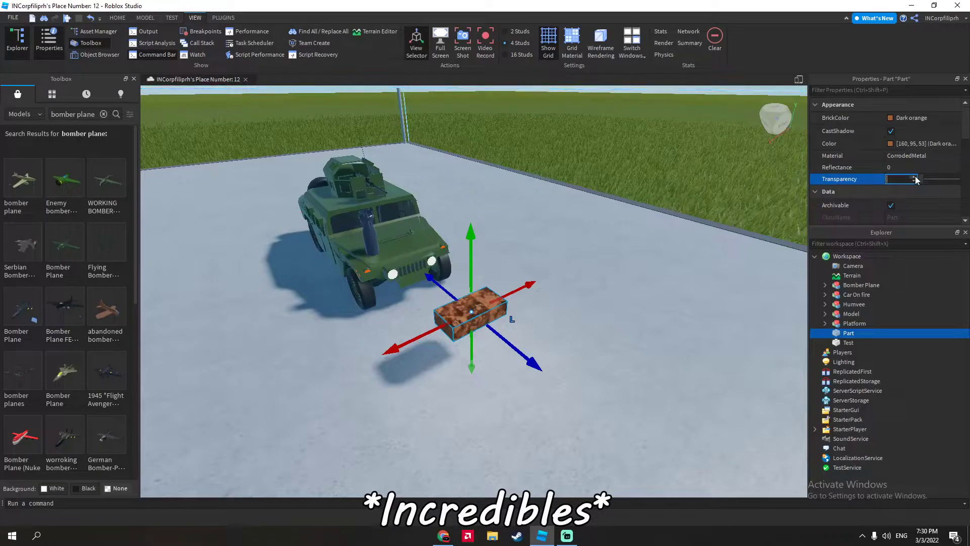
pyautogui.write('1')
pyautogui.moveTo(471, 314); pyautogui.dragTo(418, 304)
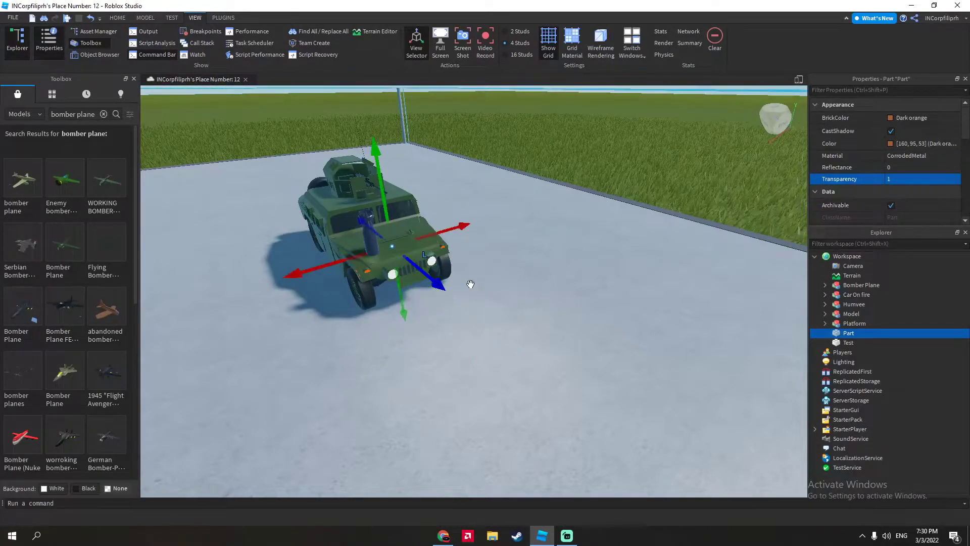
pyautogui.moveTo(471, 284); pyautogui.dragTo(493, 256, button='right')
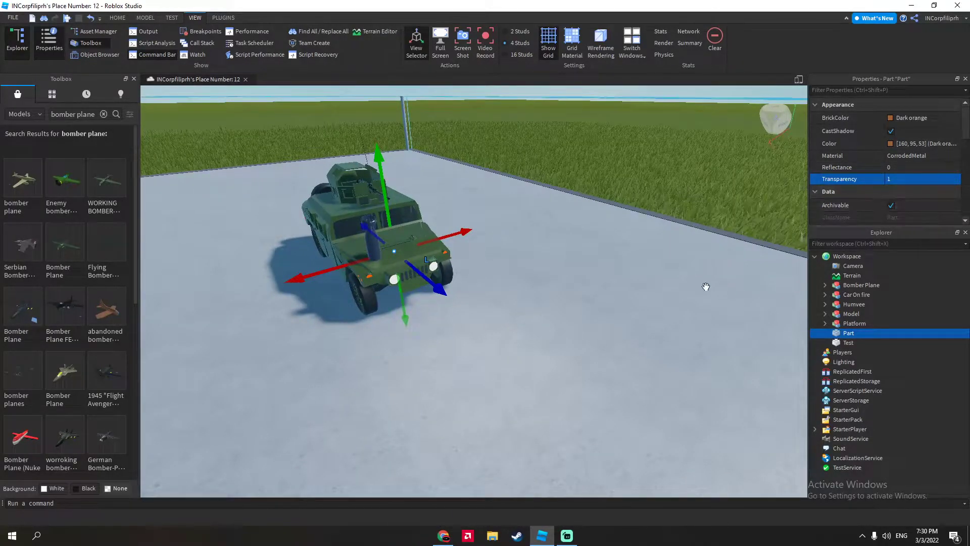
pyautogui.click(527, 251)
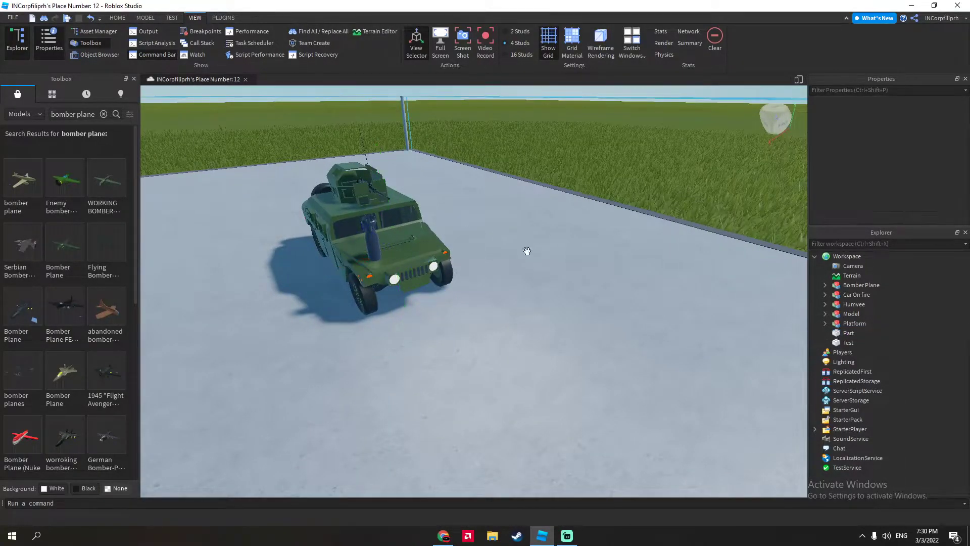
# - Add a ParticleEmitter object to the invisible part inside the Humvee's hood
pyautogui.click(843, 334)
pyautogui.press('f')
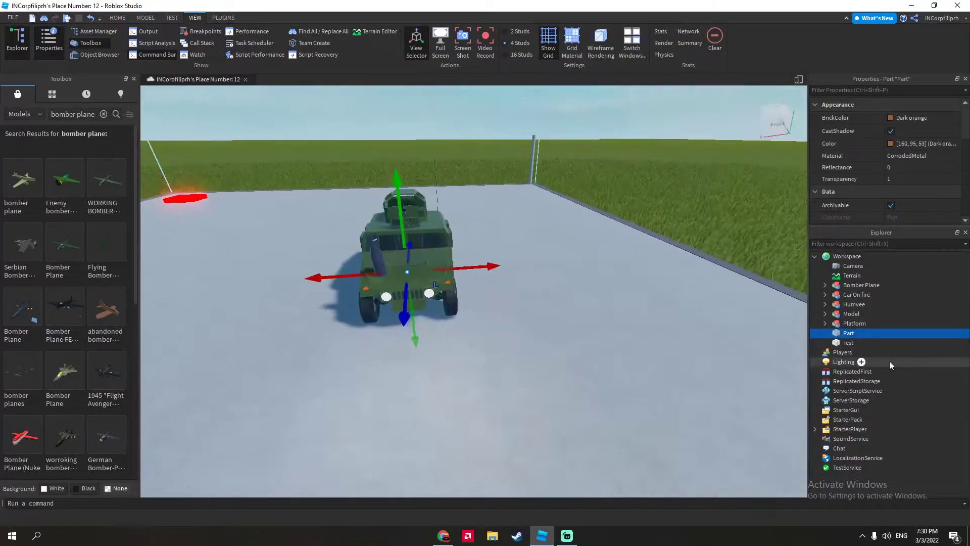
pyautogui.click(861, 333)
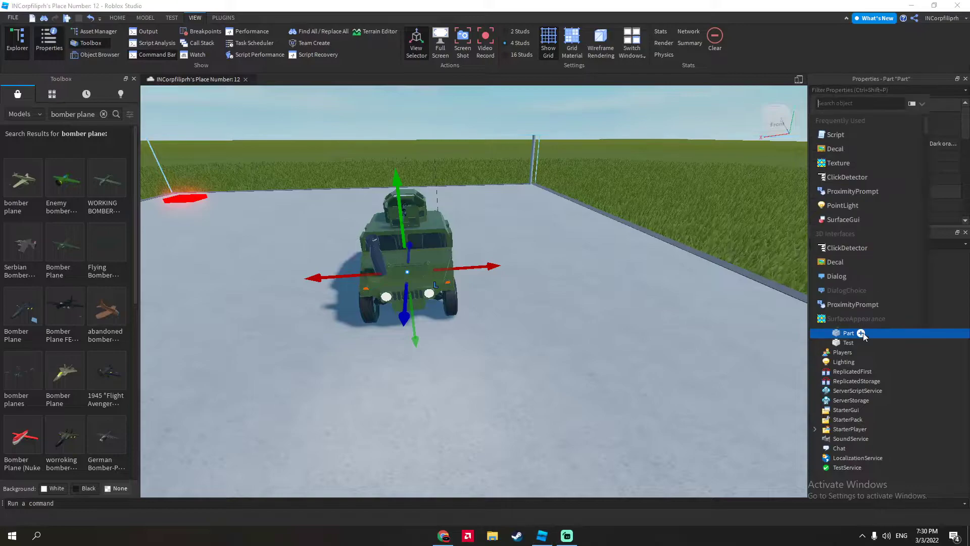
pyautogui.scroll(-5, 865, 211)
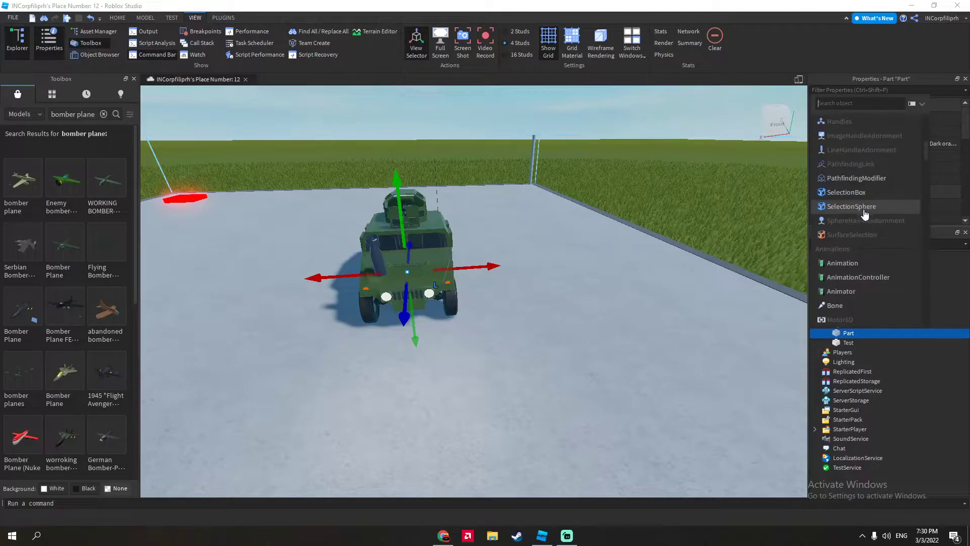
pyautogui.scroll(-10, 865, 215)
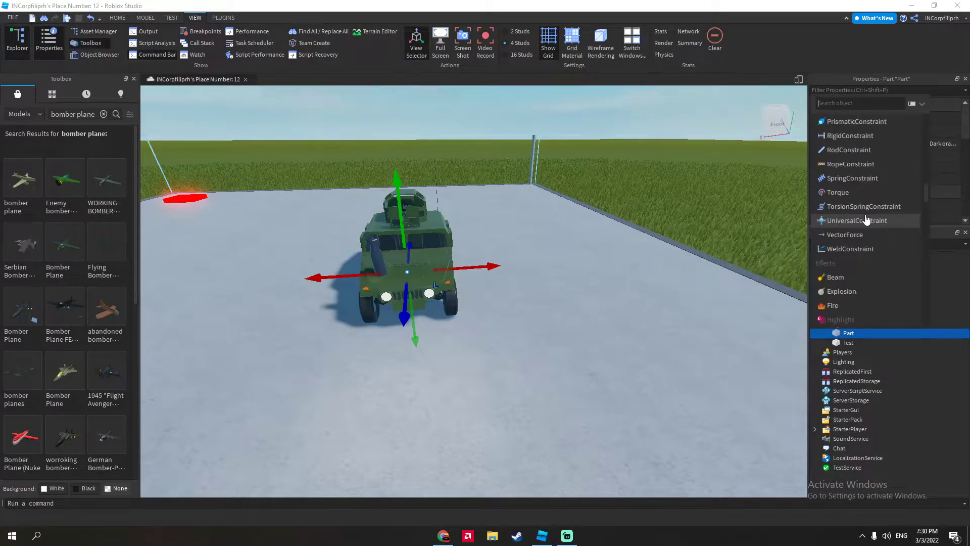
pyautogui.scroll(-3, 859, 215)
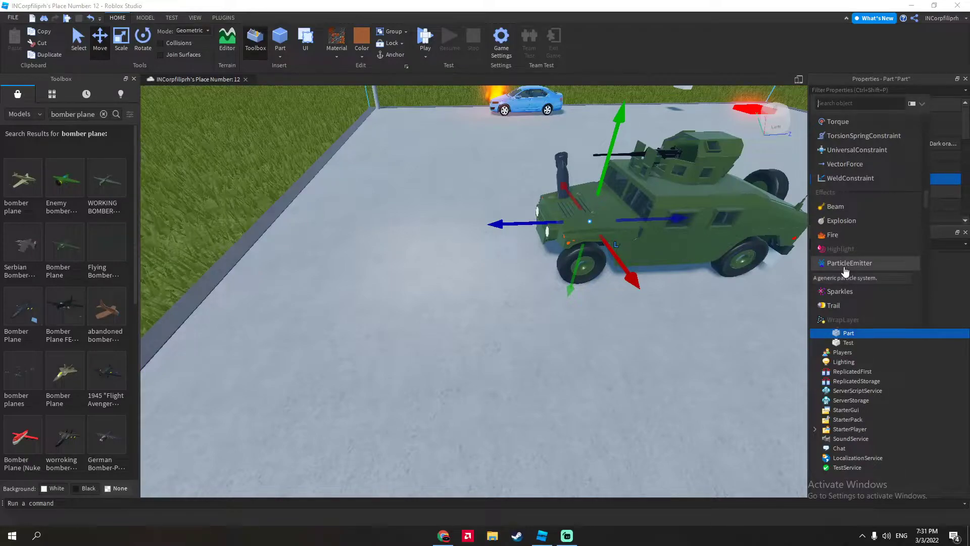
pyautogui.click(845, 263)
# - Move the particle-emitting part away from the Humvee toward the platform's edge, raise it above the floor and turn it upside down
pyautogui.moveTo(602, 221); pyautogui.dragTo(380, 226)
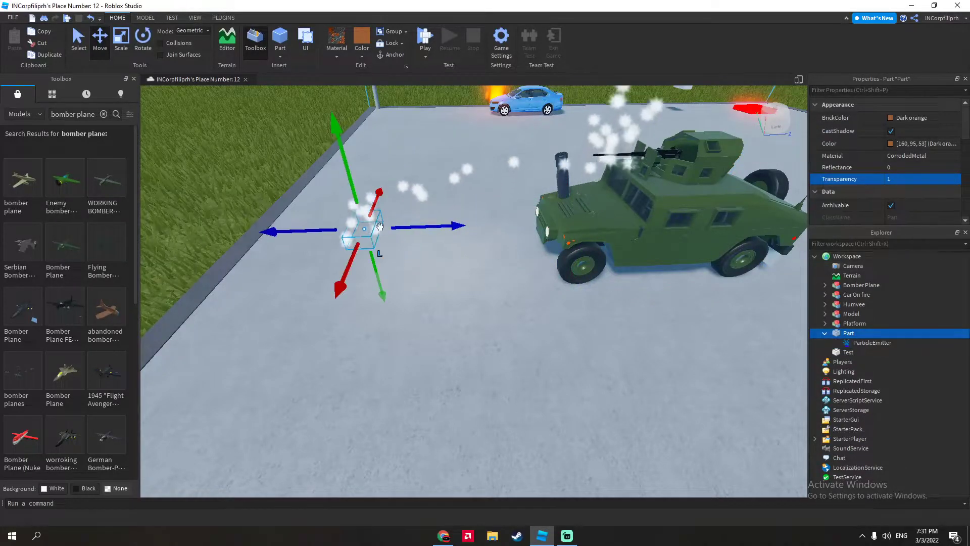
pyautogui.moveTo(329, 144); pyautogui.dragTo(336, 152, button='middle')
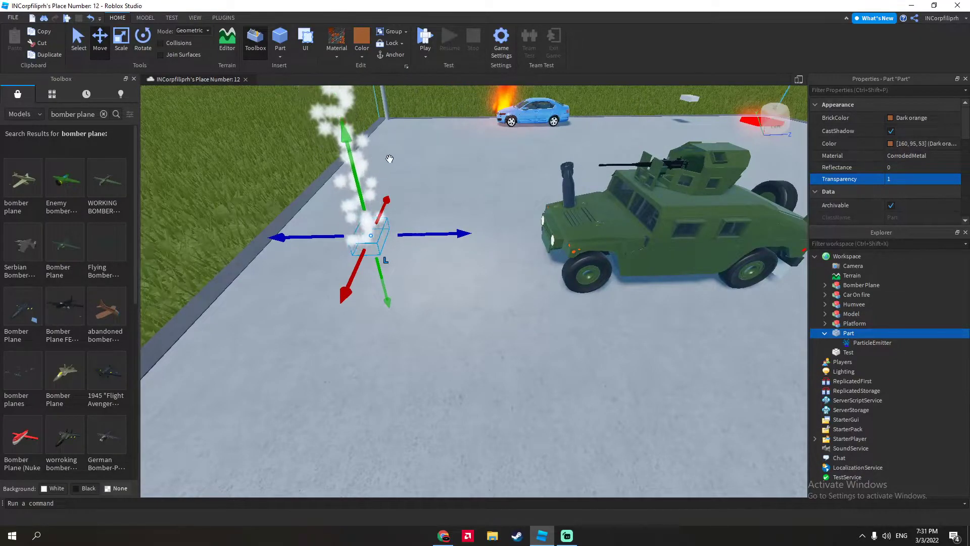
pyautogui.moveTo(372, 236); pyautogui.dragTo(347, 178)
pyautogui.moveTo(347, 178); pyautogui.dragTo(795, 299, button='middle')
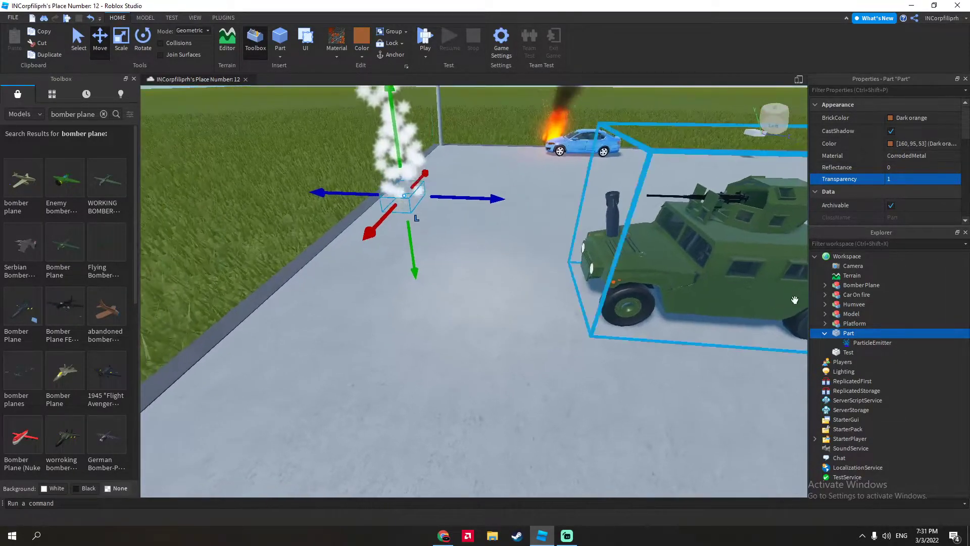
pyautogui.hotkey('ctrl', '4')
# - Replace the ParticleEmitter's texture with an image uploaded from the Pictures folder
pyautogui.click(863, 343)
pyautogui.click(863, 345)
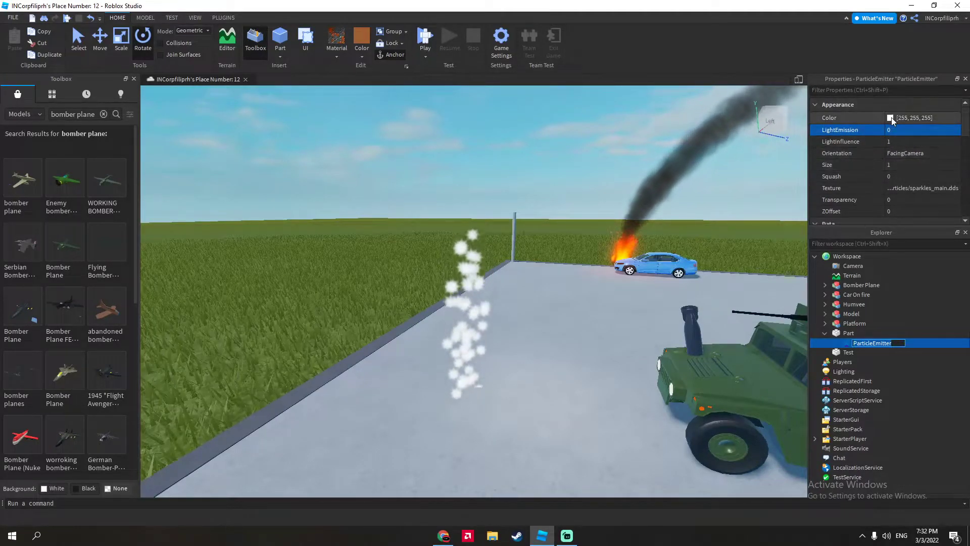
pyautogui.click(891, 117)
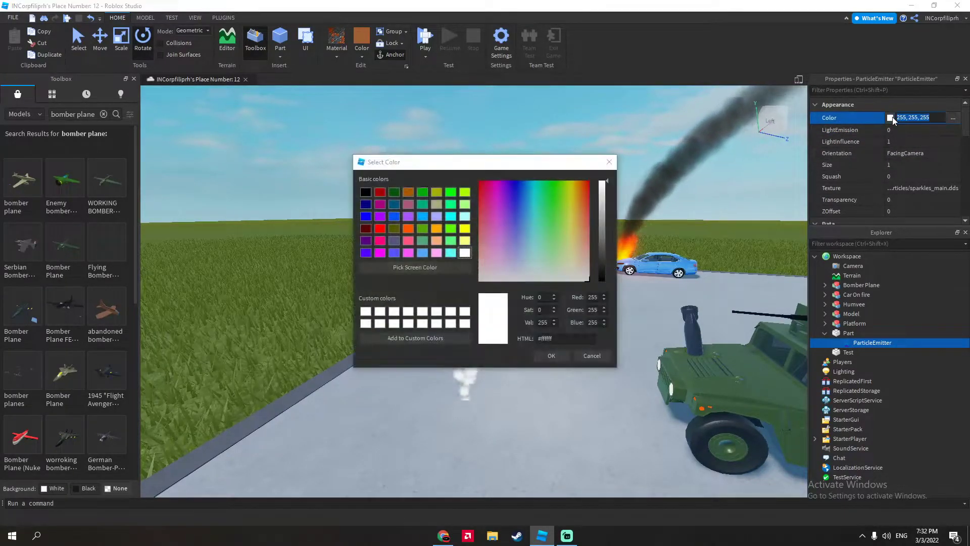
pyautogui.click(611, 161)
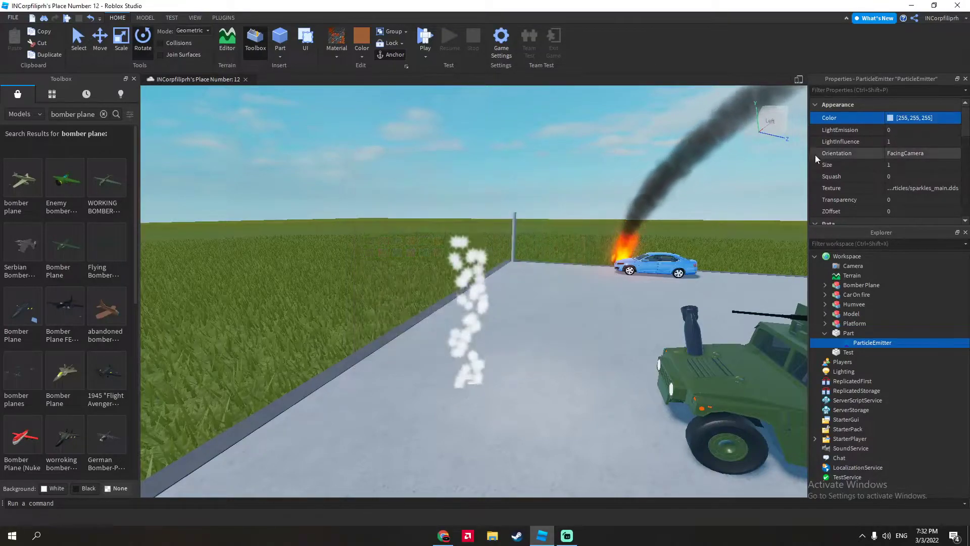
pyautogui.click(915, 191)
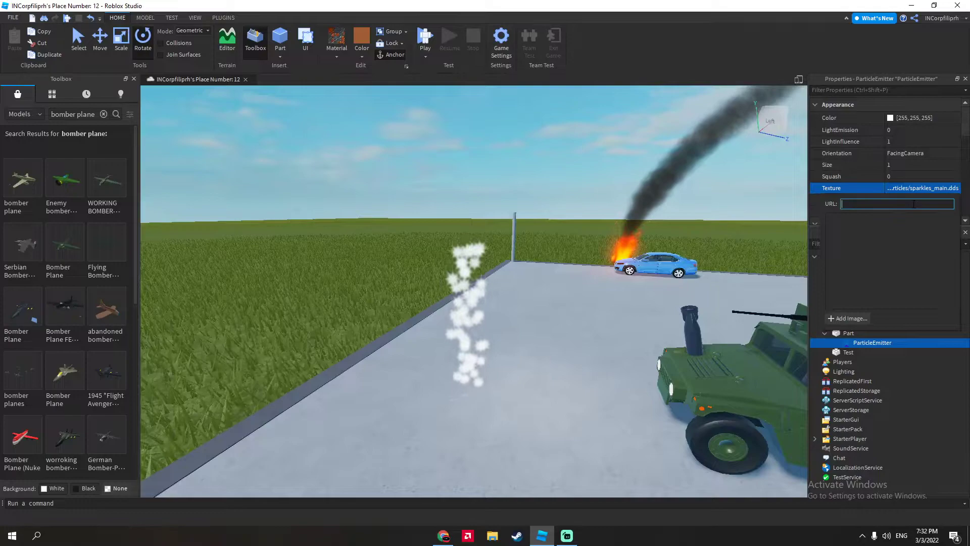
pyautogui.click(856, 318)
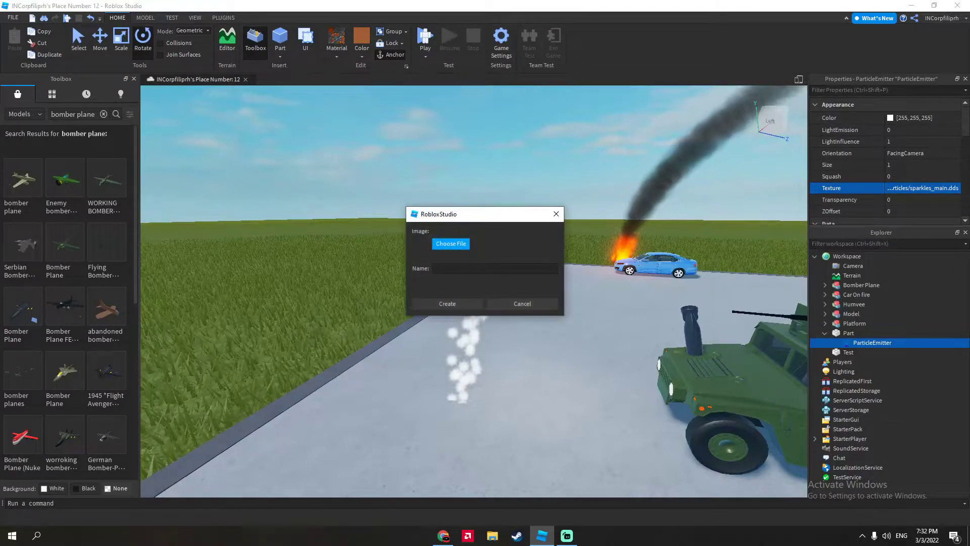
pyautogui.click(452, 244)
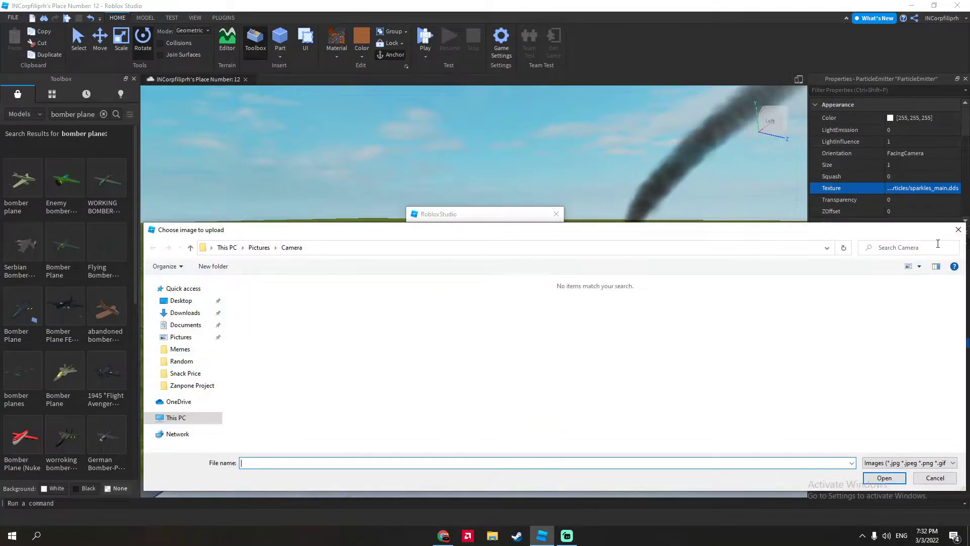
pyautogui.scroll(2, 182, 334)
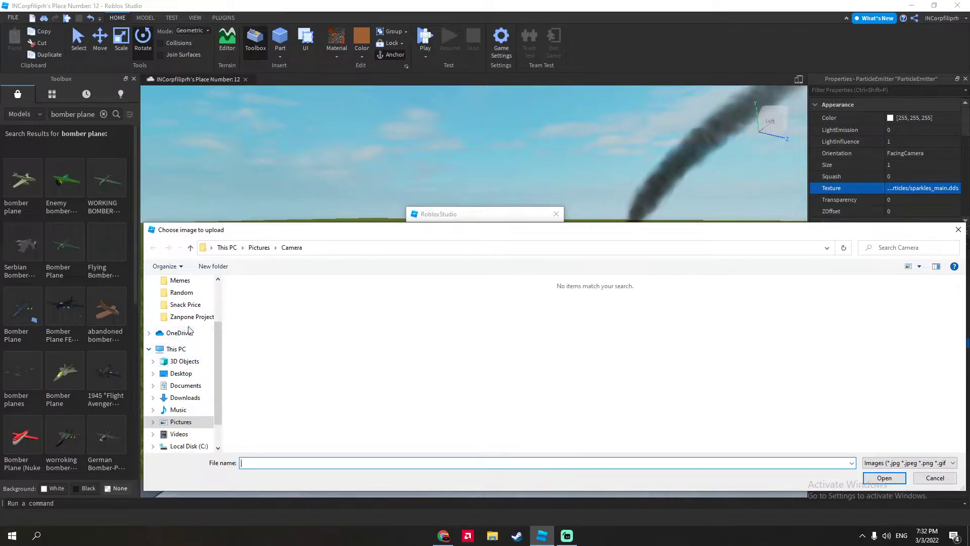
pyautogui.click(182, 293)
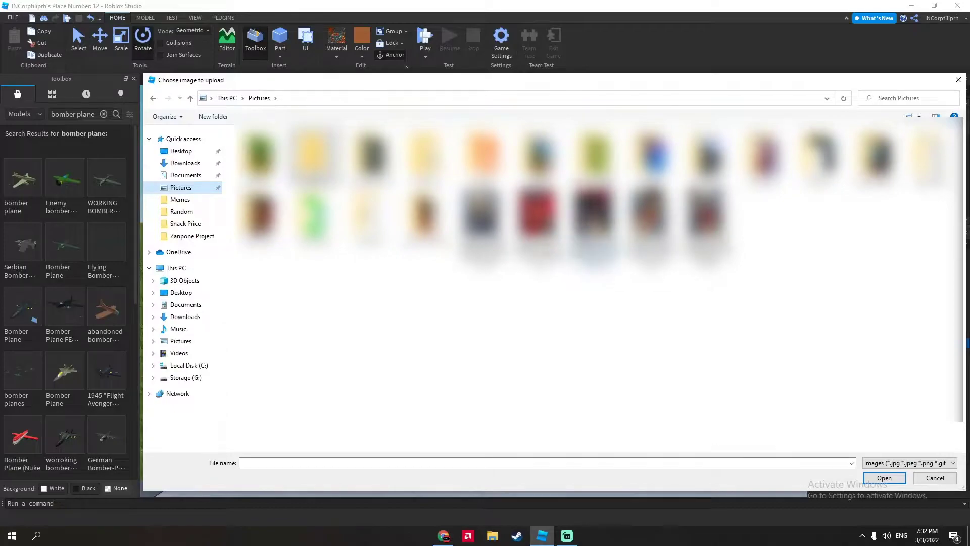
pyautogui.doubleClick(483, 228)
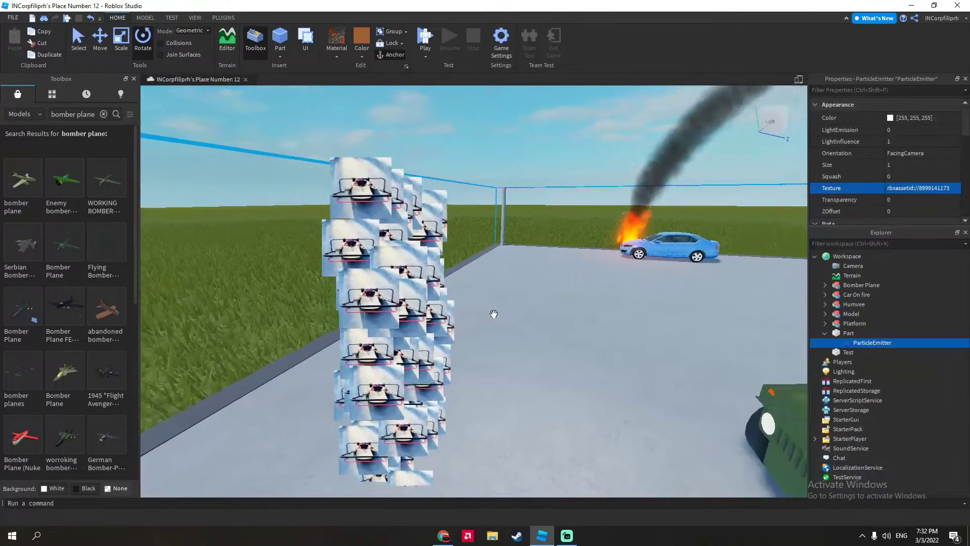
# - Duplicate the particle-emitting part and move the copy across the platform to between the Humvee and the burning car
pyautogui.moveTo(494, 314); pyautogui.dragTo(494, 314, button='right')
pyautogui.click(631, 197)
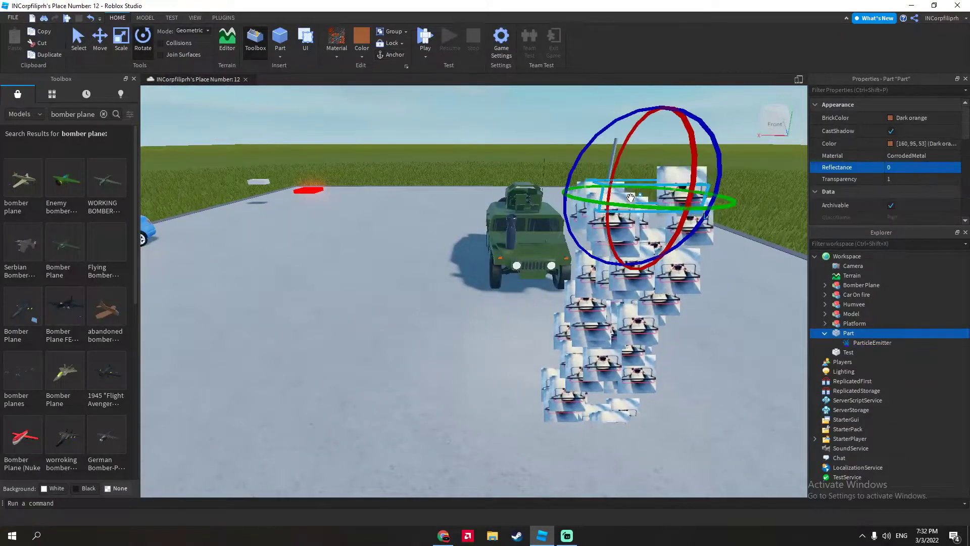
pyautogui.hotkey('ctrl', 'c')
pyautogui.hotkey('ctrl', 'v')
pyautogui.click(98, 45)
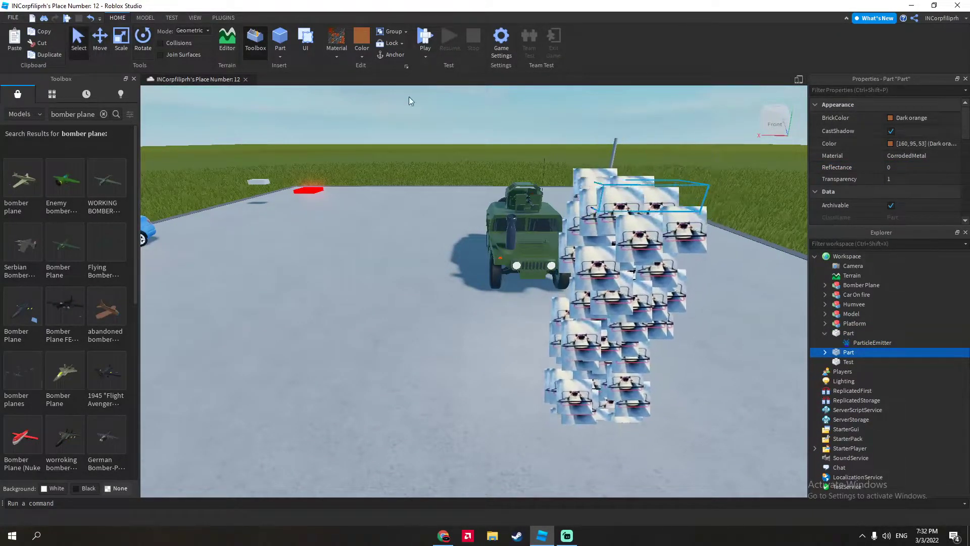
pyautogui.moveTo(657, 200)
pyautogui.mouseDown()
pyautogui.moveTo(571, 211)
pyautogui.moveTo(380, 136)
pyautogui.moveTo(367, 152)
pyautogui.moveTo(581, 177)
pyautogui.moveTo(460, 190)
pyautogui.mouseUp()
pyautogui.scroll(-3, 523, 193)
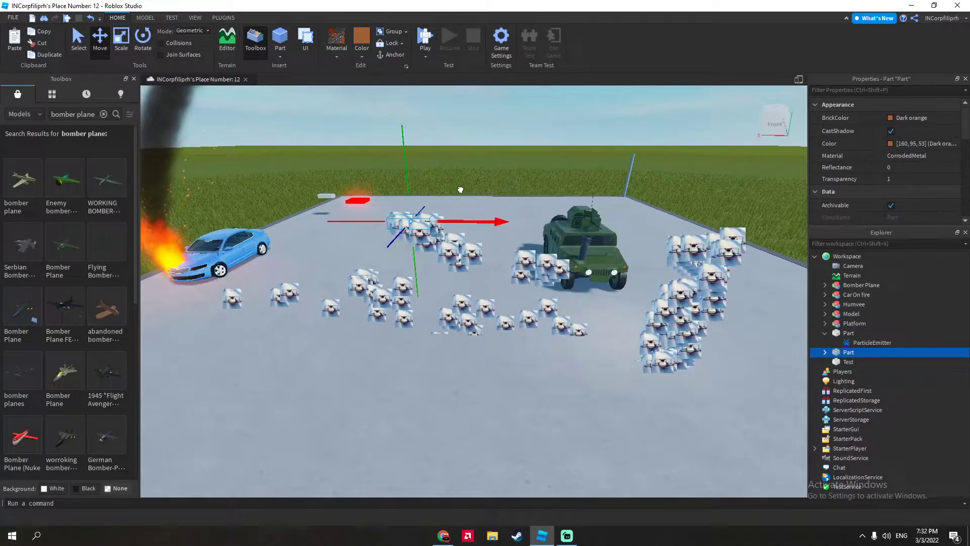
pyautogui.scroll(-3, 460, 190)
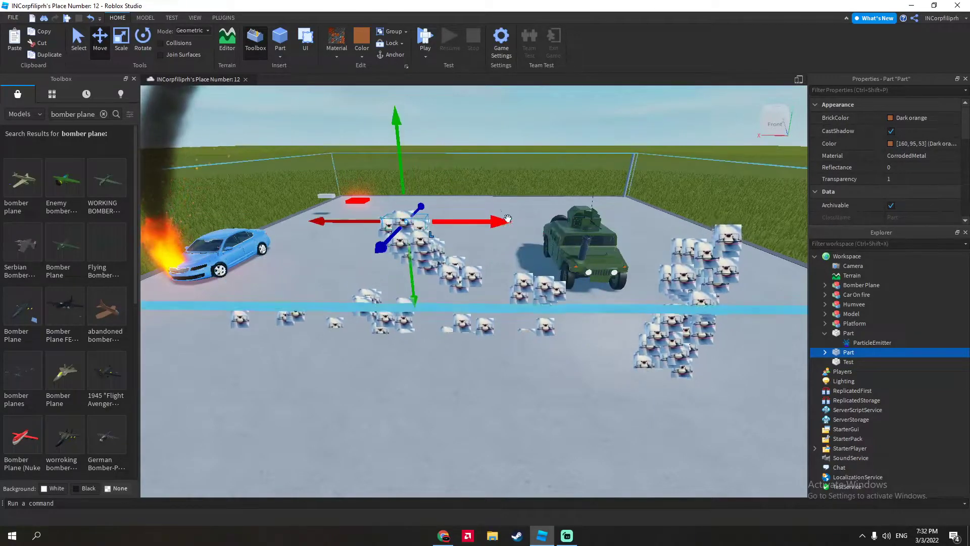
# - Remove the particle emitter from the copied part and add a Fire effect to it
pyautogui.moveTo(460, 190); pyautogui.dragTo(543, 207, button='right')
pyautogui.scroll(5, 543, 207)
pyautogui.scroll(-5, 542, 207)
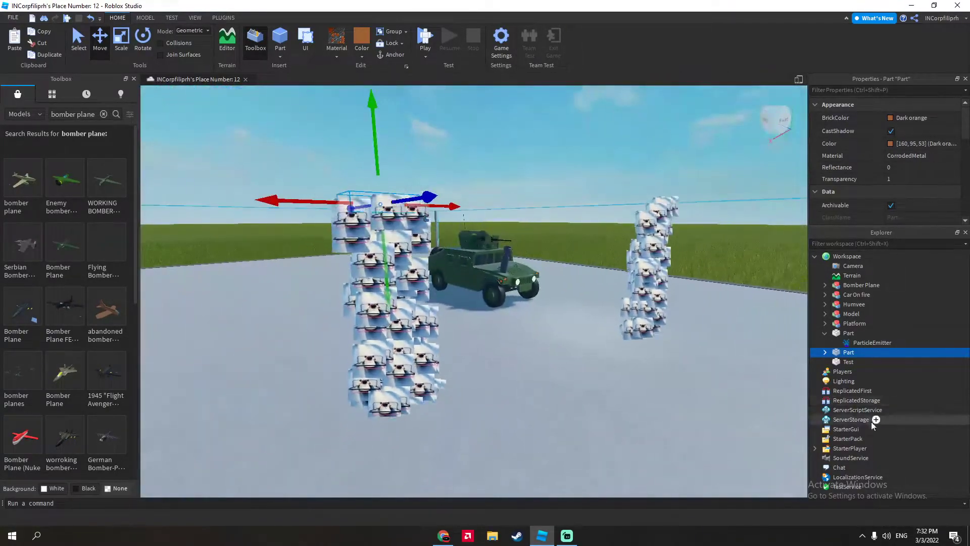
pyautogui.click(861, 353)
pyautogui.scroll(-5, 854, 216)
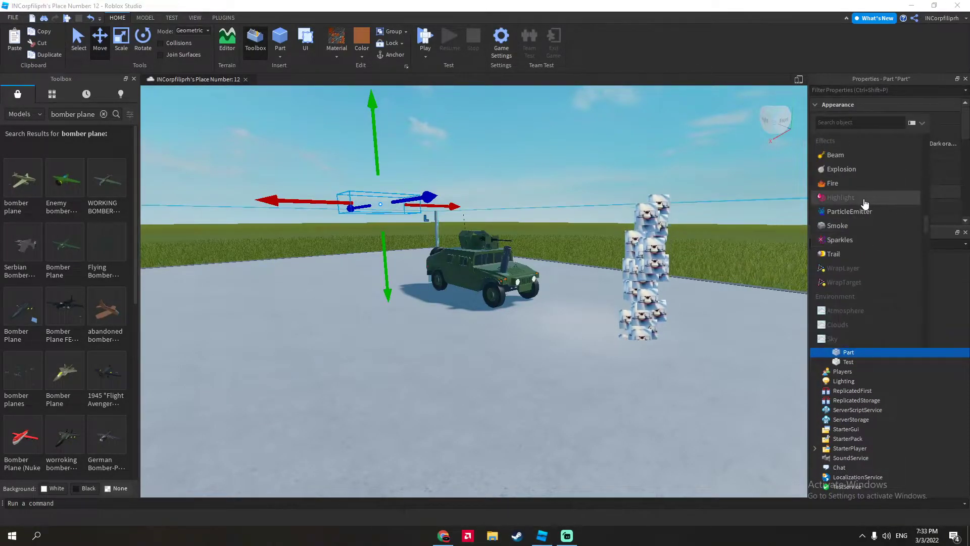
pyautogui.click(854, 183)
pyautogui.press('f')
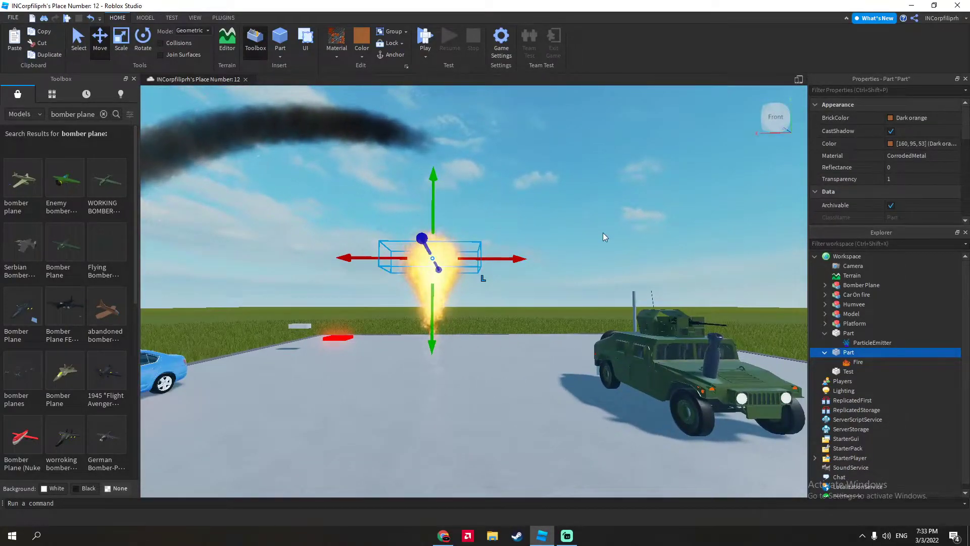
# - Rotate the part holding the Fire effect so that its flames point upward
pyautogui.click(146, 44)
pyautogui.moveTo(491, 209); pyautogui.dragTo(370, 340)
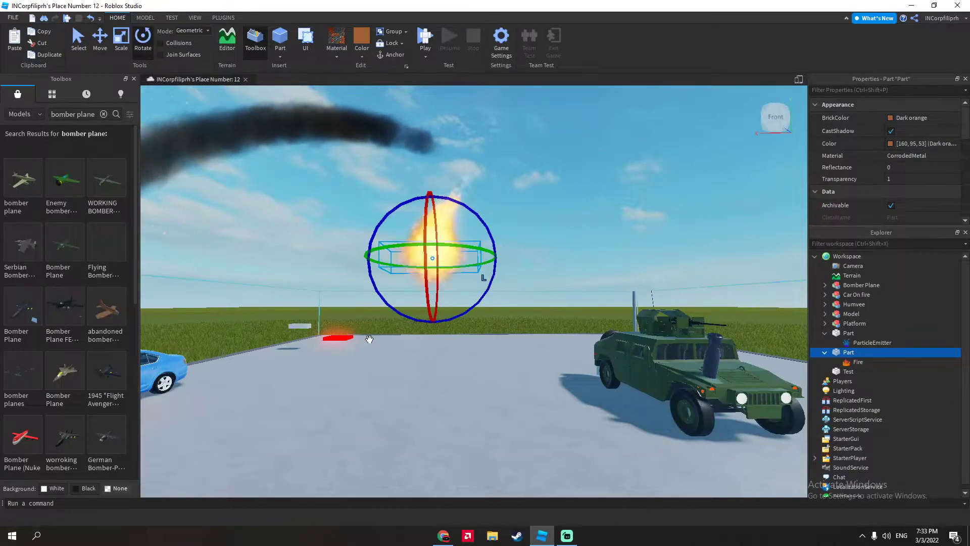
pyautogui.press('w')
pyautogui.press('s')
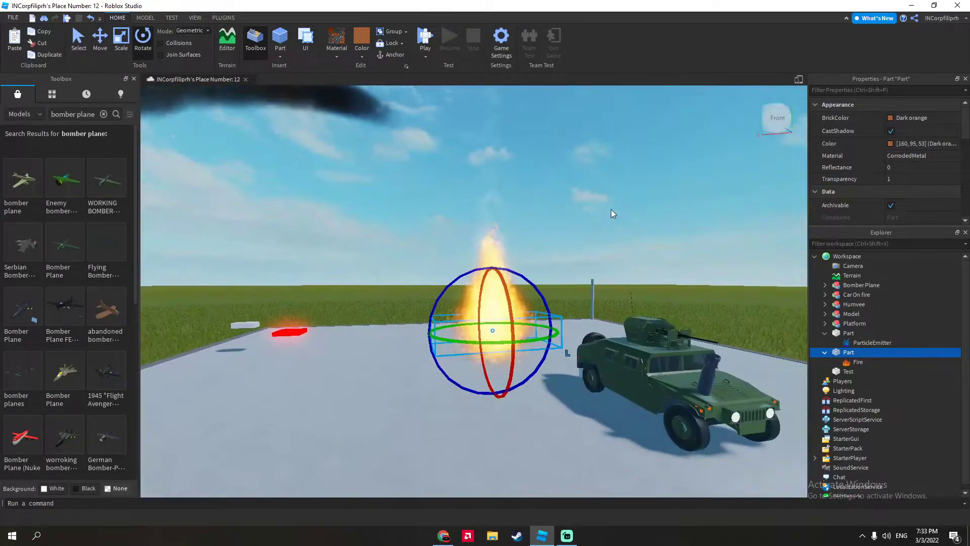
pyautogui.click(609, 209)
pyautogui.click(424, 319)
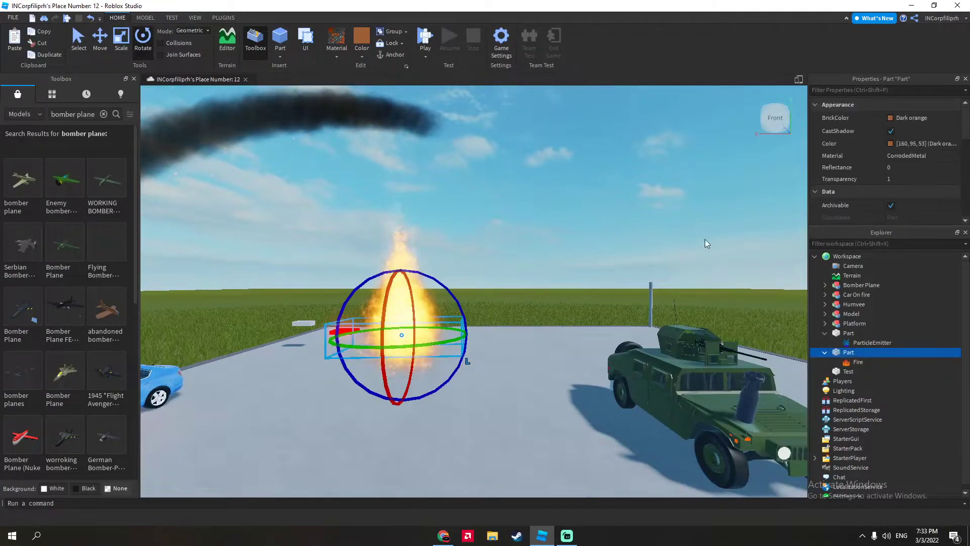
# - Set the Fire effect's heat to 25
pyautogui.click(858, 362)
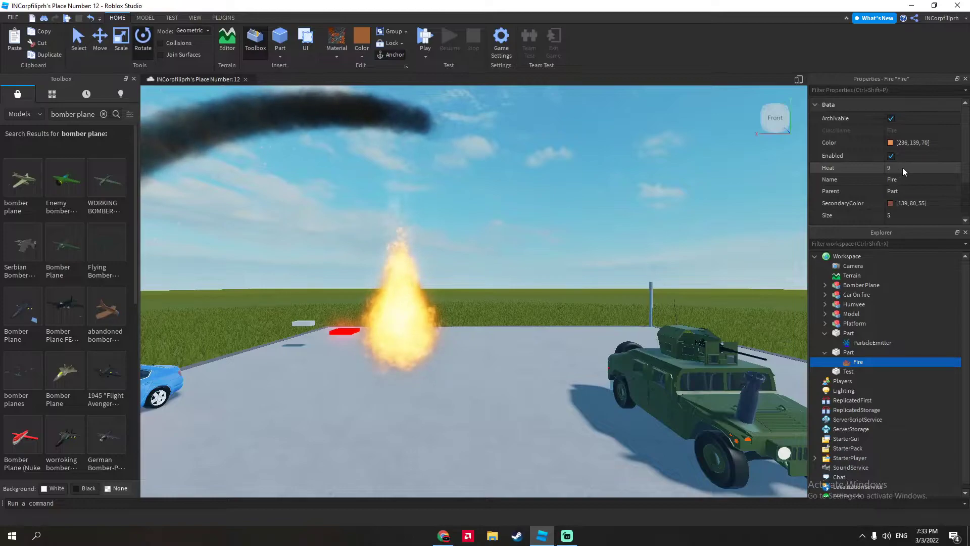
pyautogui.click(903, 167)
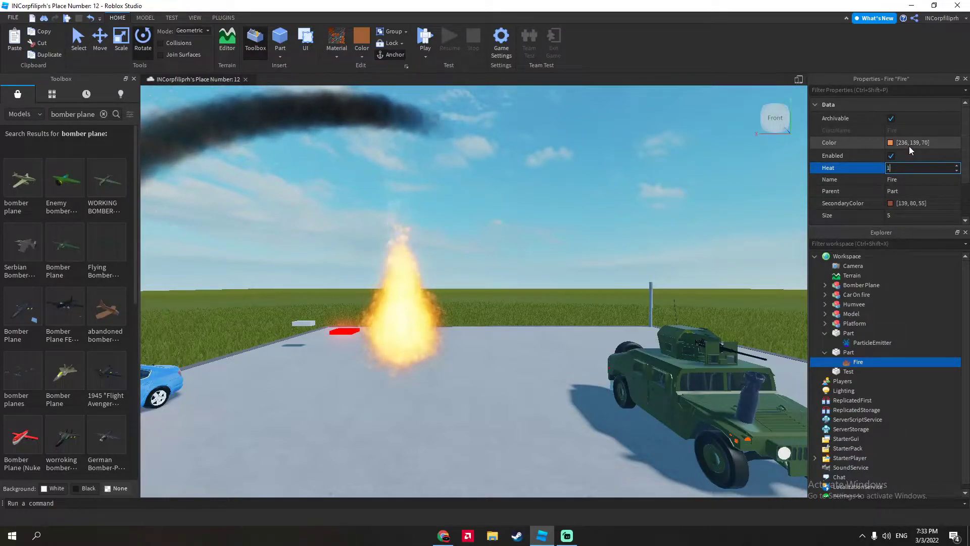
pyautogui.press('Return')
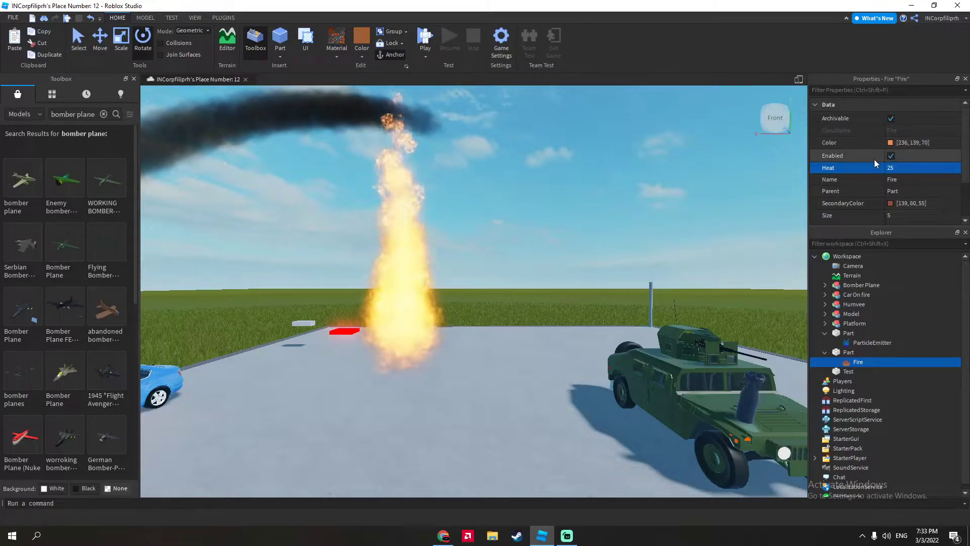
pyautogui.moveTo(582, 202); pyautogui.dragTo(582, 202, button='right')
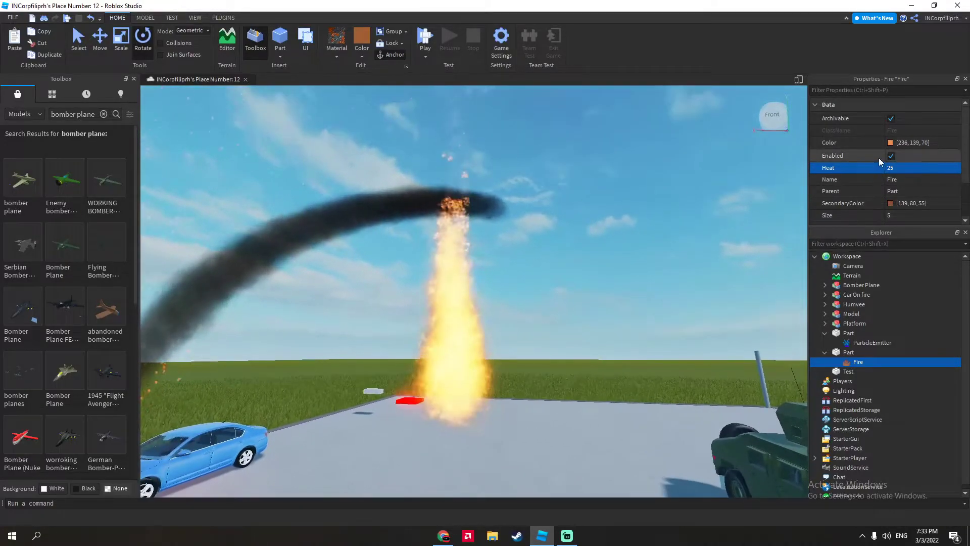
# - Set the Fire effect's heat to 1 and its size to 100
pyautogui.click(921, 169)
pyautogui.write('1')
pyautogui.press('Return')
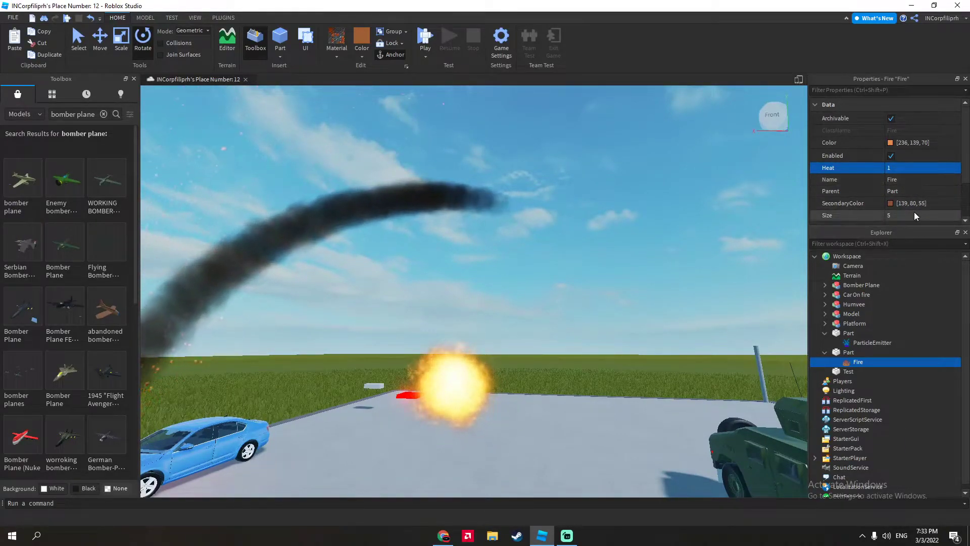
pyautogui.scroll(-3, 915, 202)
pyautogui.click(918, 162)
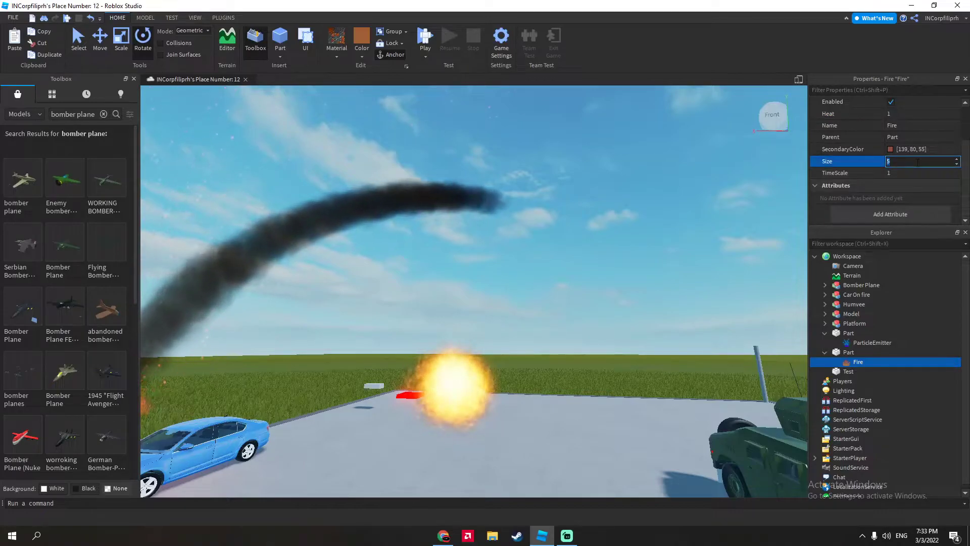
pyautogui.write('100')
pyautogui.press('Return')
pyautogui.moveTo(462, 313); pyautogui.dragTo(463, 310, button='right')
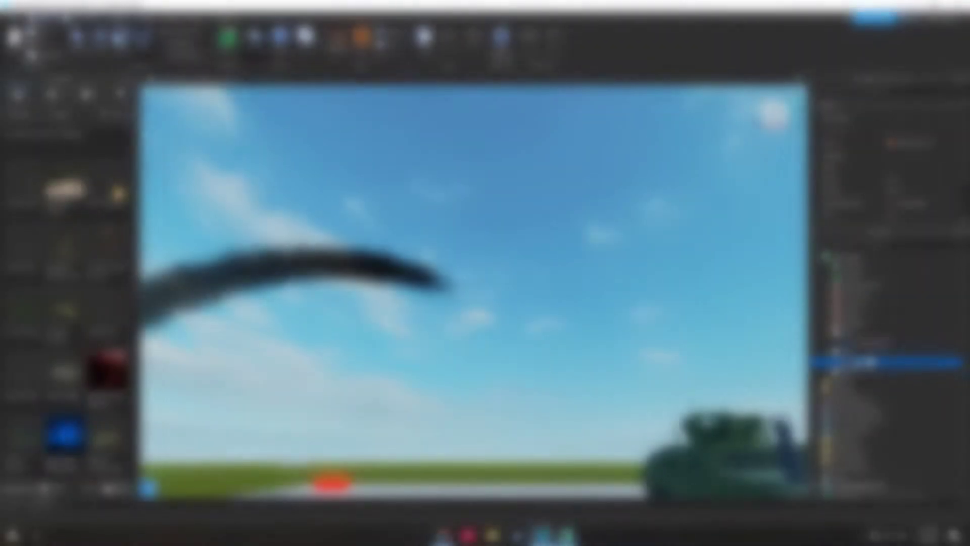
# - Add a Smoke effect to the part between the burning car and the Humvee, and open the effect's properties
pyautogui.click(849, 352)
pyautogui.click(862, 352)
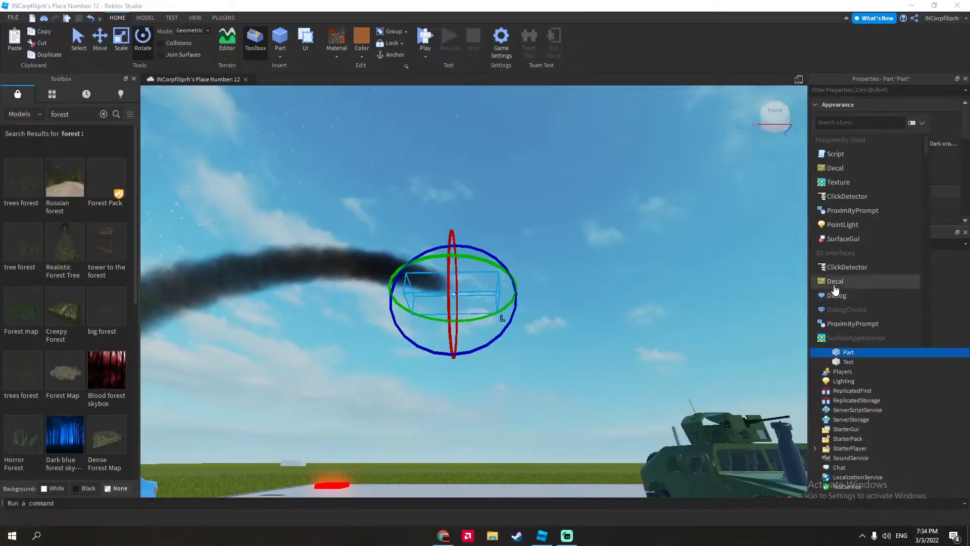
pyautogui.scroll(-5, 856, 249)
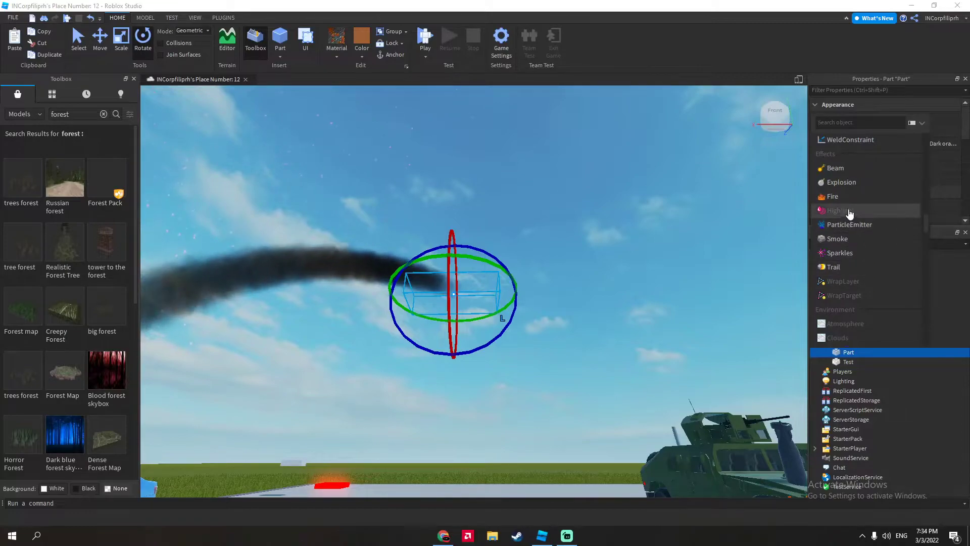
pyautogui.click(847, 225)
pyautogui.moveTo(747, 257); pyautogui.dragTo(720, 327, button='right')
pyautogui.click(859, 361)
pyautogui.moveTo(607, 235); pyautogui.dragTo(607, 235, button='right')
# - Set the Smoke effect's opacity to 1 and inspect the cloud up close
pyautogui.scroll(-3, 607, 236)
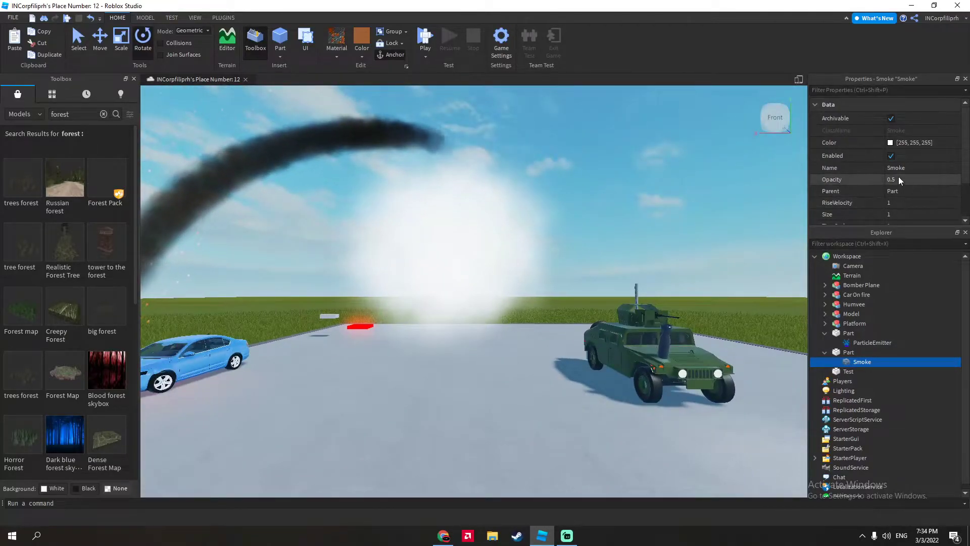
pyautogui.scroll(-2, 899, 177)
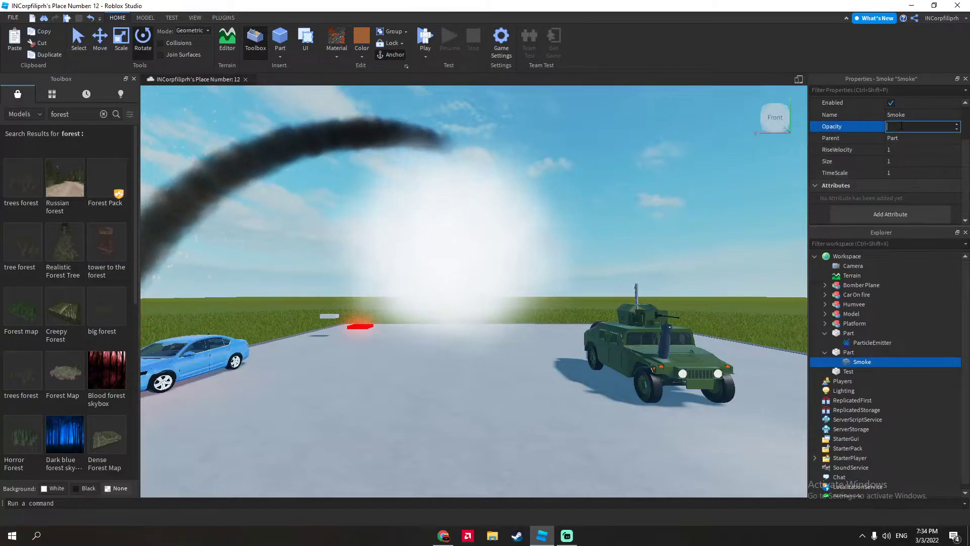
pyautogui.press('Return')
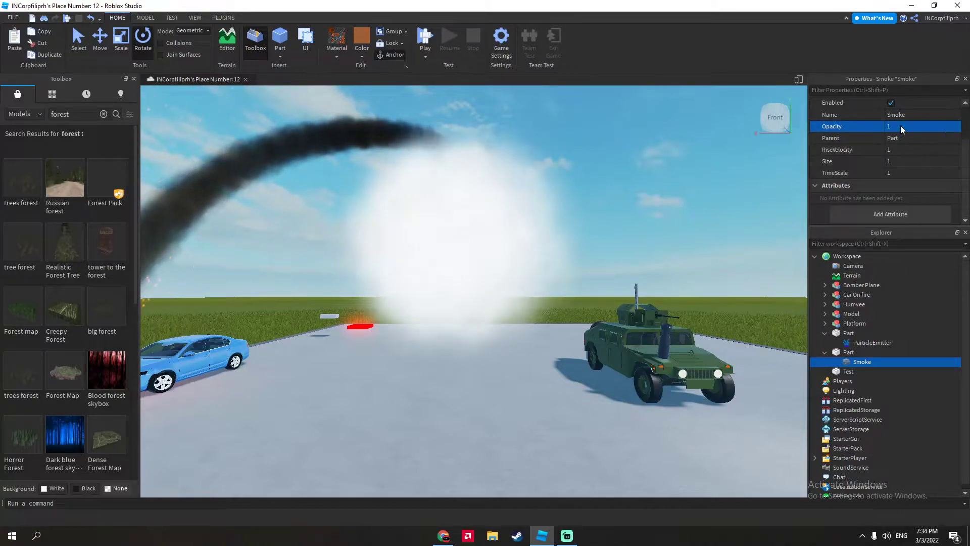
pyautogui.scroll(5, 514, 265)
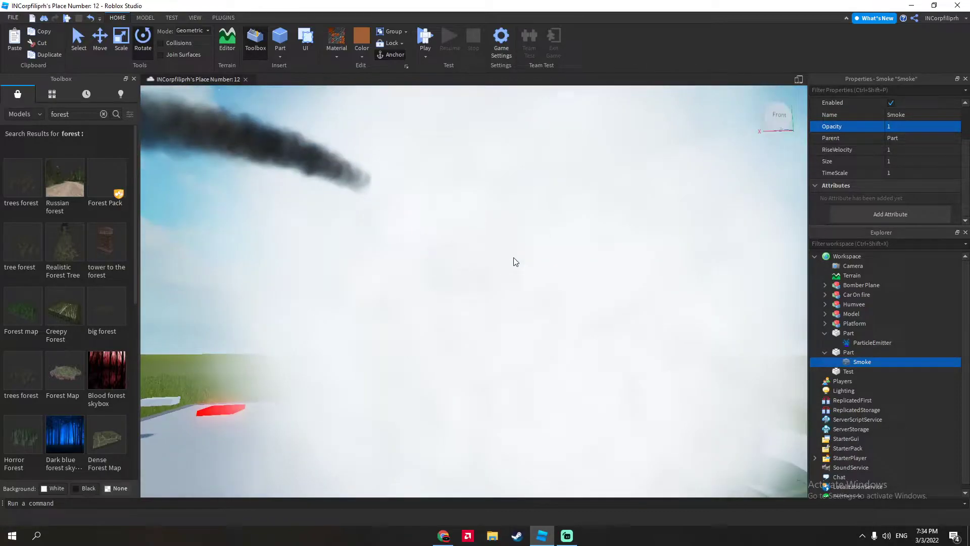
pyautogui.scroll(-5, 511, 261)
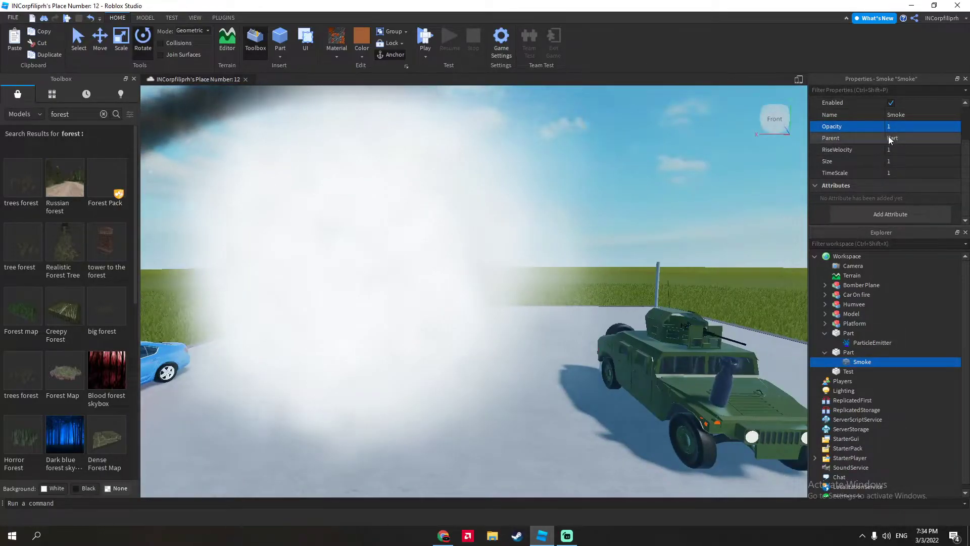
# - Lower the Smoke effect's opacity to 0.1
pyautogui.click(904, 126)
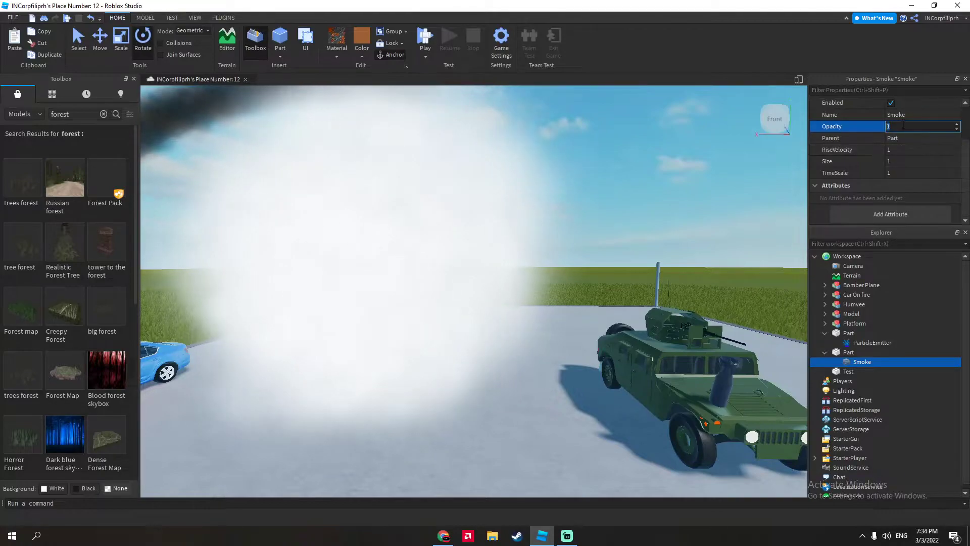
pyautogui.press('Return')
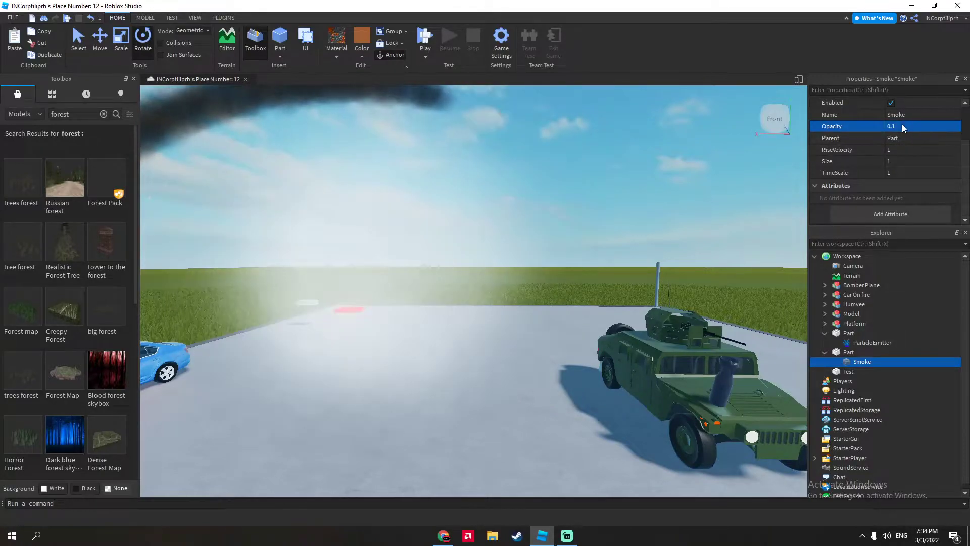
pyautogui.click(527, 244)
pyautogui.moveTo(532, 280); pyautogui.dragTo(473, 282, button='right')
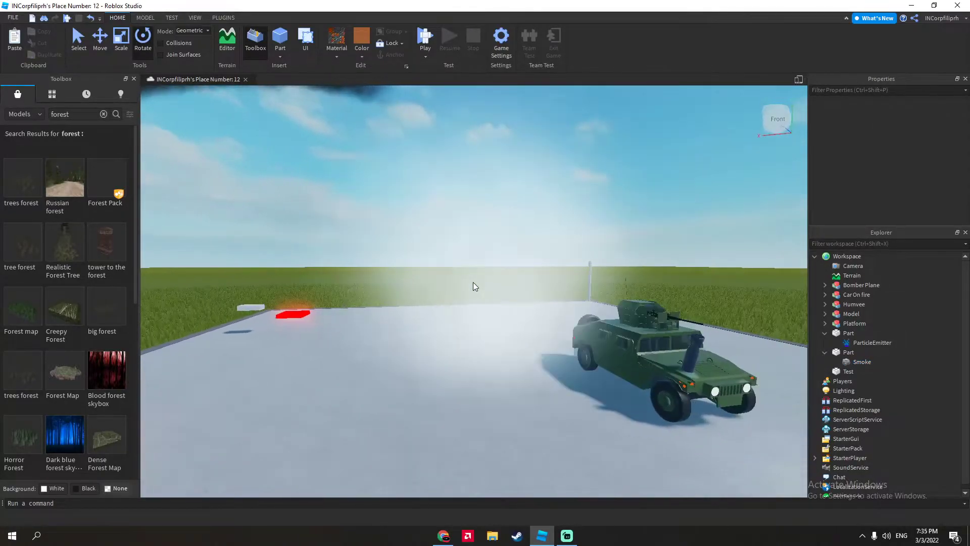
# - Set the Smoke effect's size to 100 and inspect the cloud over the platform from a distance
pyautogui.click(853, 372)
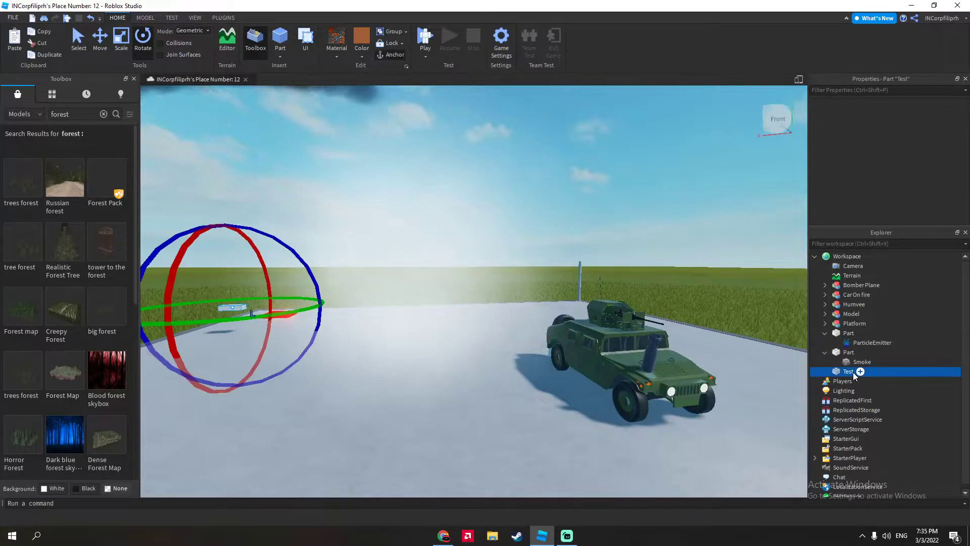
pyautogui.click(853, 363)
pyautogui.scroll(-3, 906, 204)
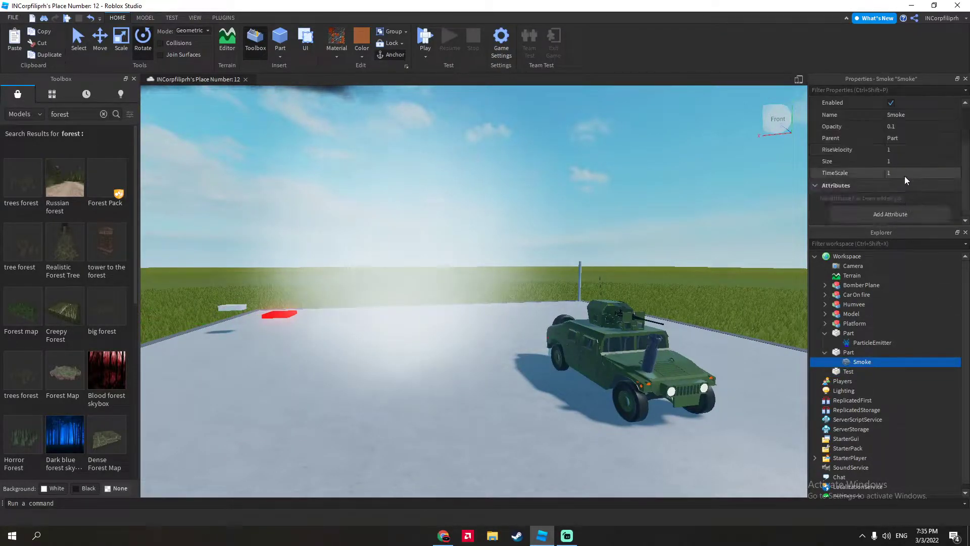
pyautogui.click(913, 160)
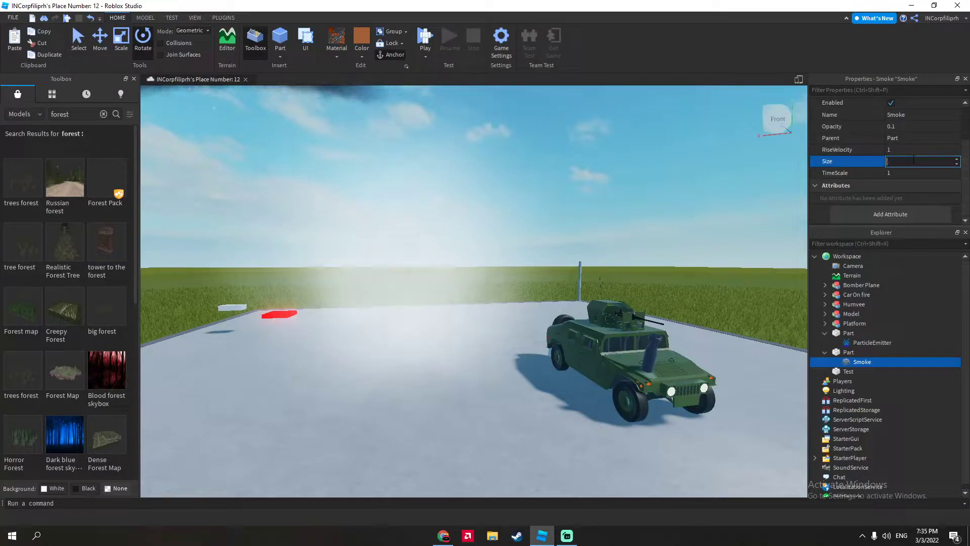
pyautogui.write('100')
pyautogui.press('Return')
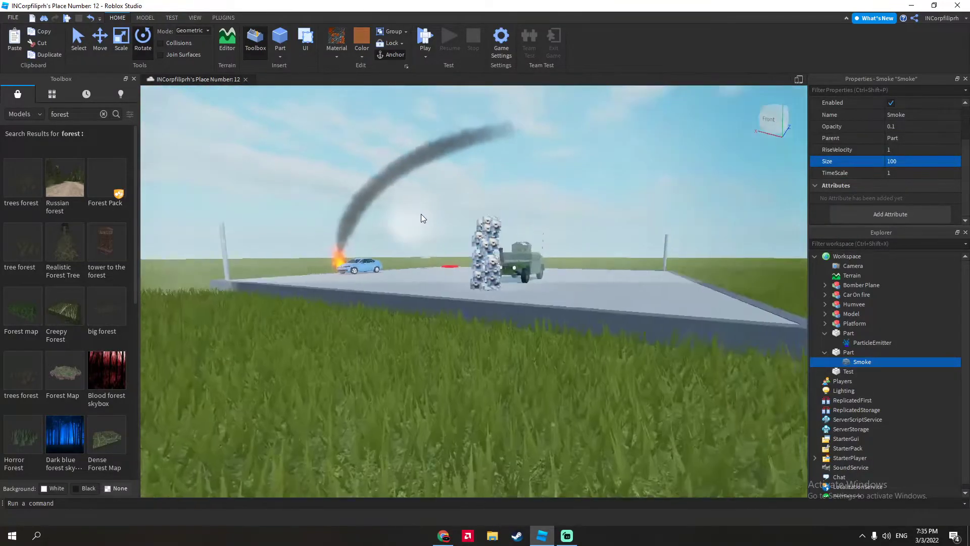
pyautogui.press('w')
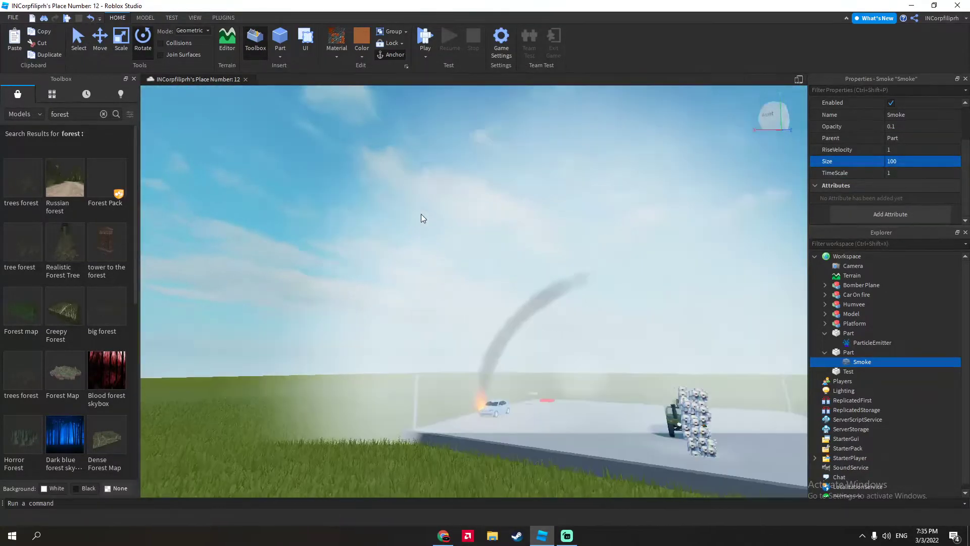
pyautogui.press('s')
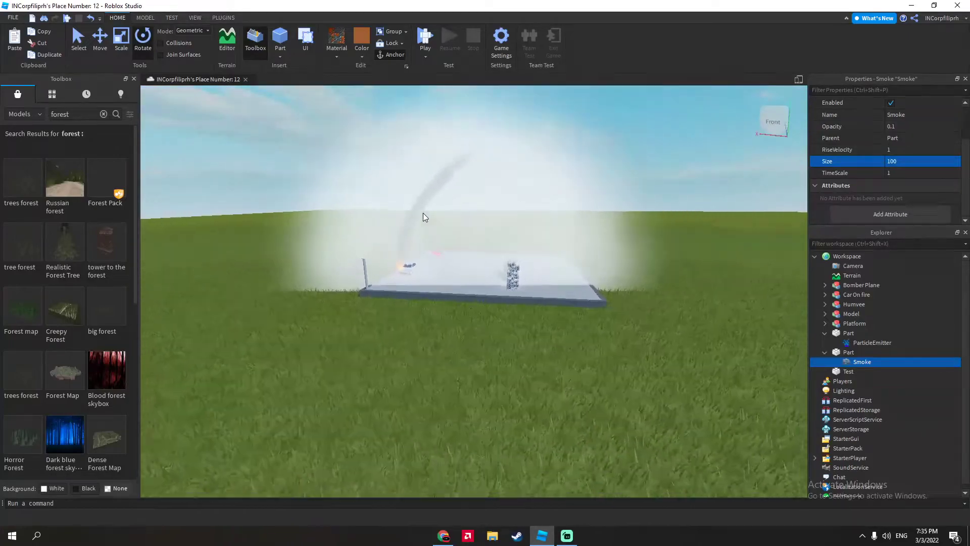
pyautogui.press('w')
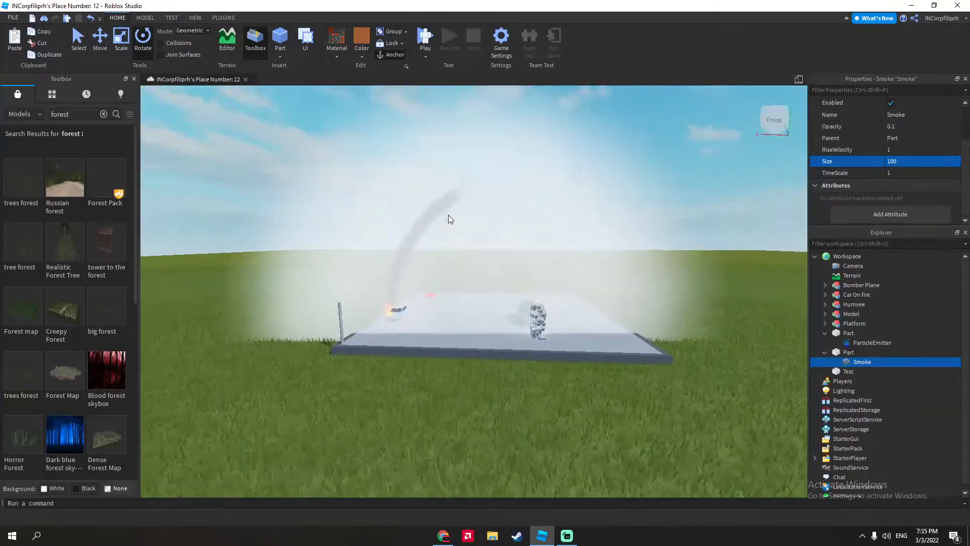
pyautogui.press('w')
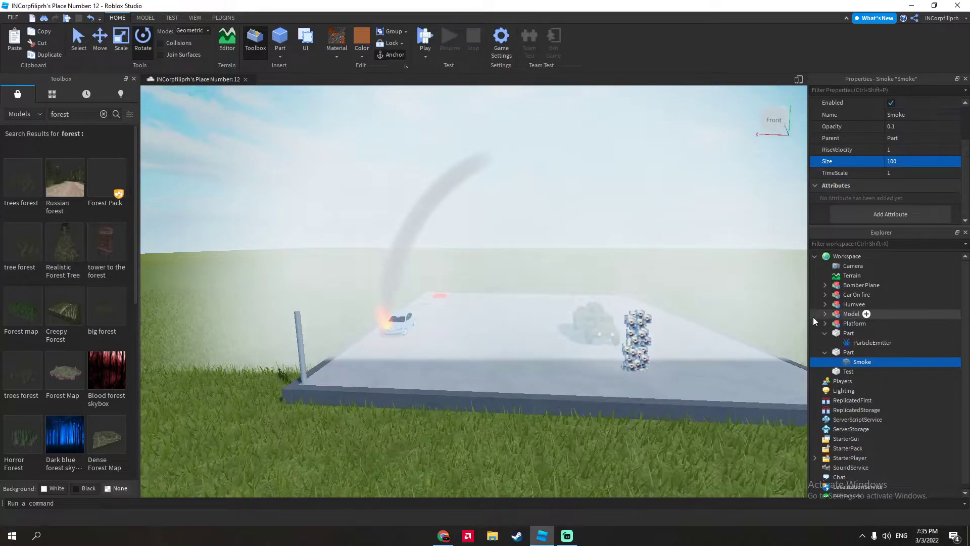
# - Delete the Smoke effect from the part
pyautogui.doubleClick(844, 359)
pyautogui.press('BackSpace')
pyautogui.press('Delete')
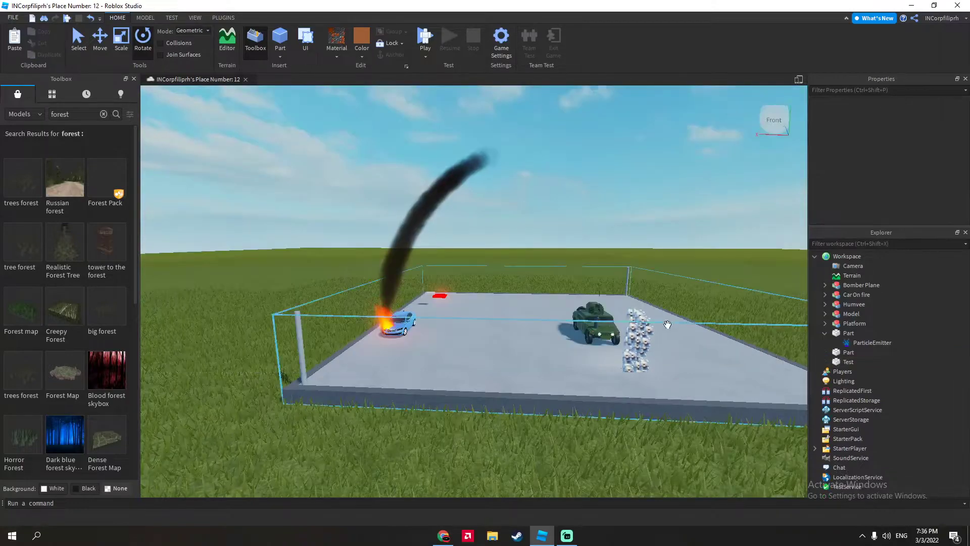
pyautogui.click(835, 352)
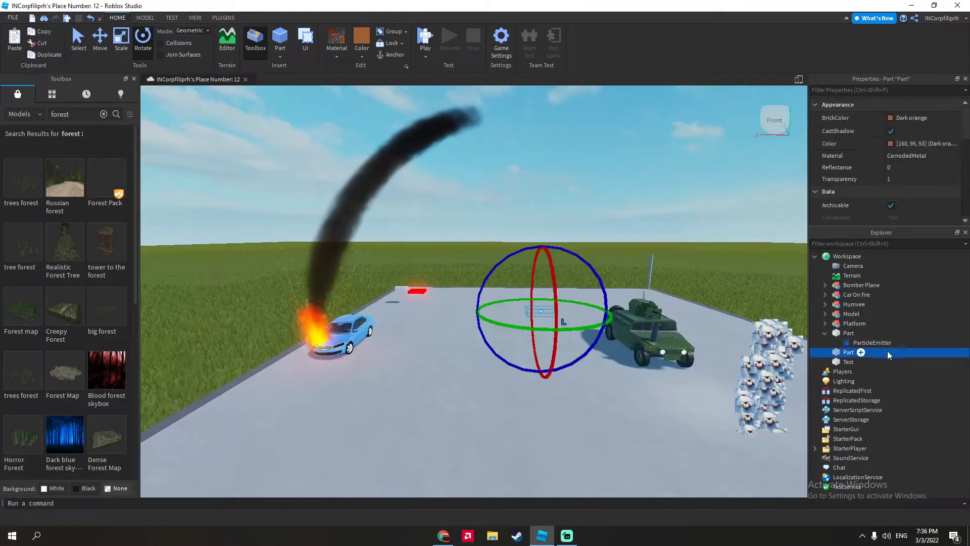
pyautogui.click(862, 352)
pyautogui.scroll(-10, 862, 237)
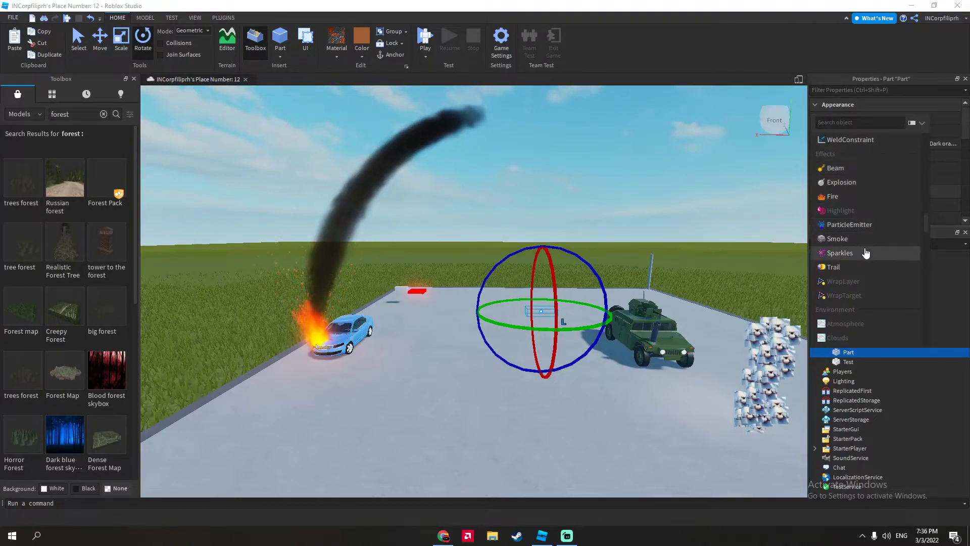
pyautogui.click(851, 226)
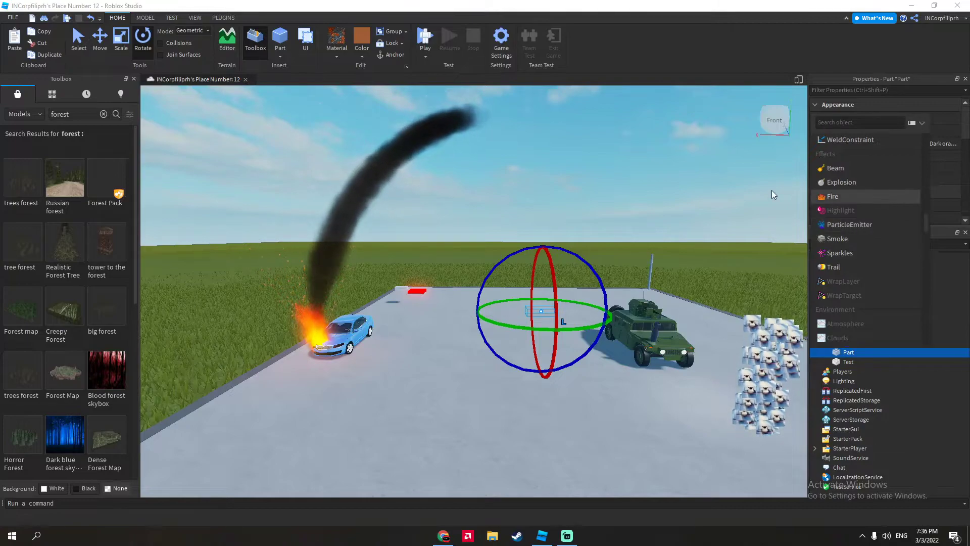
pyautogui.moveTo(662, 177); pyautogui.dragTo(663, 177, button='right')
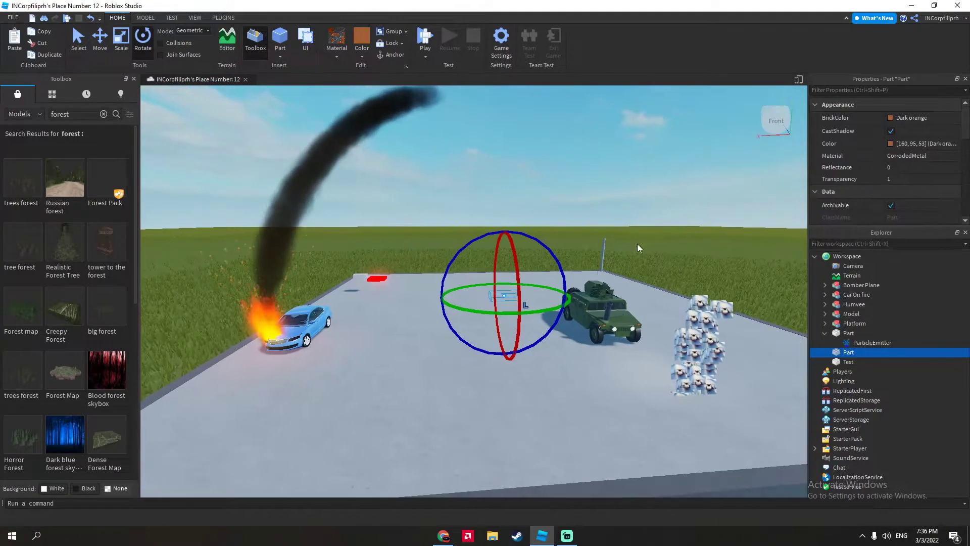
# - Add a Fire effect to the empty invisible part between the burning car and the Humvee
pyautogui.click(860, 352)
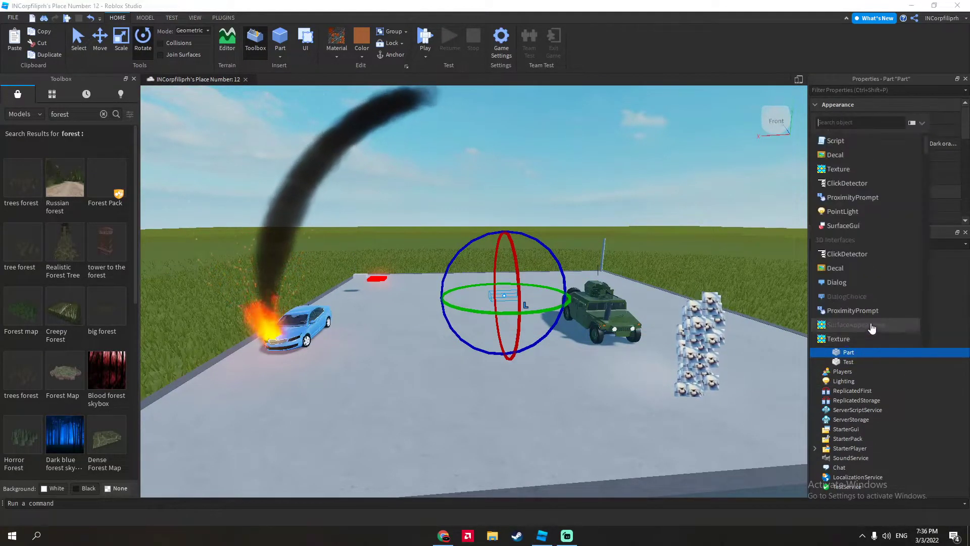
pyautogui.scroll(-3, 859, 284)
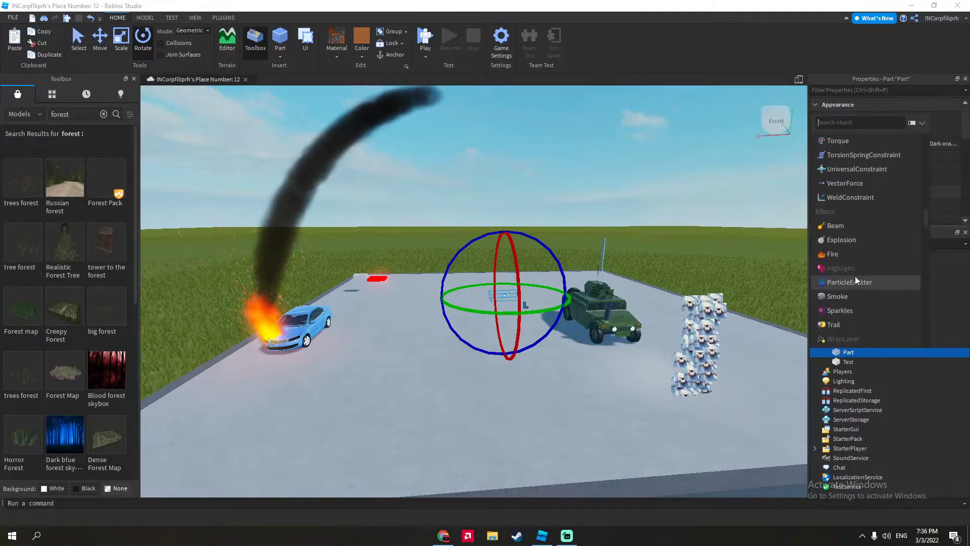
pyautogui.scroll(5, 855, 276)
pyautogui.click(850, 257)
pyautogui.moveTo(636, 310); pyautogui.dragTo(786, 349, button='right')
pyautogui.click(840, 363)
pyautogui.press('f')
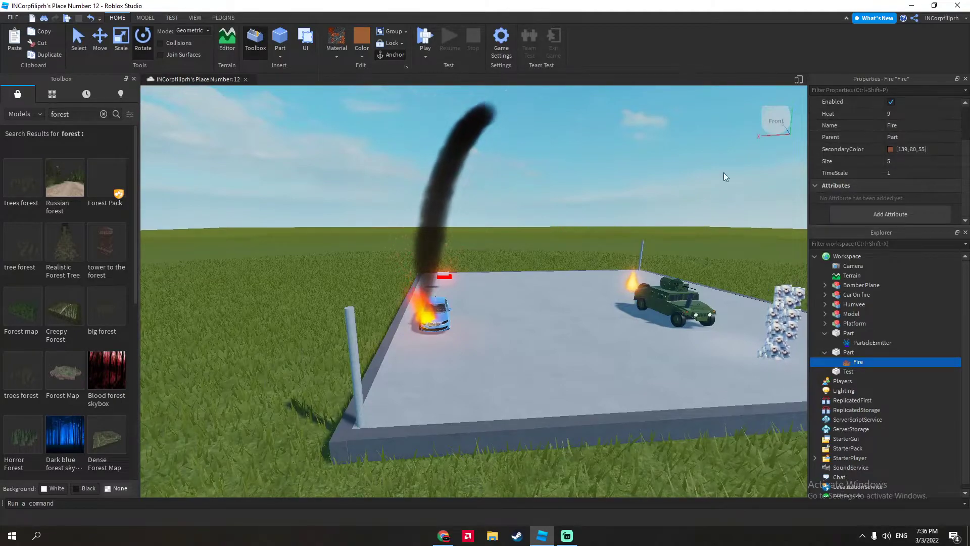
# - Expand the Car On fire model down to its FIRE part and FireLight to examine how its effects are built
pyautogui.moveTo(723, 172); pyautogui.dragTo(636, 201, button='middle')
pyautogui.scroll(4, 633, 202)
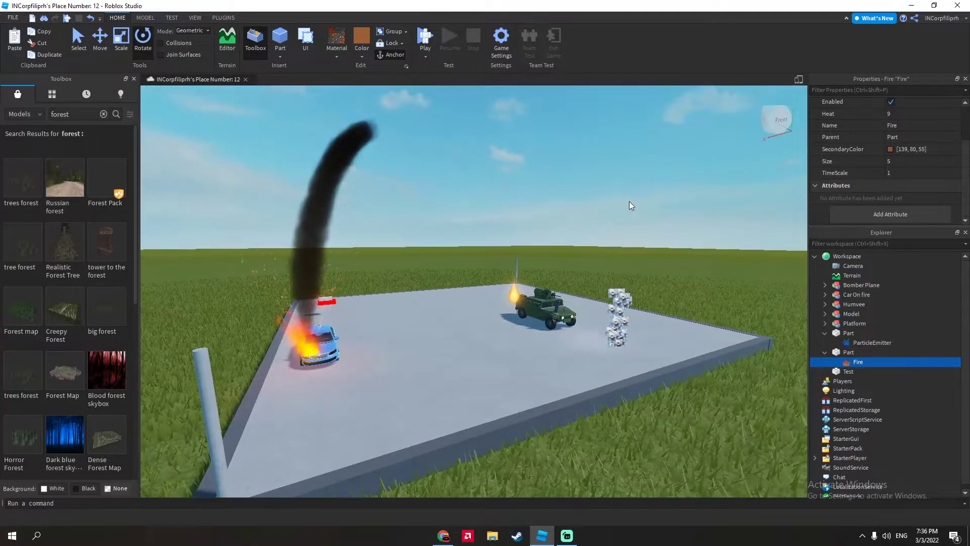
pyautogui.moveTo(622, 196); pyautogui.dragTo(623, 197, button='right')
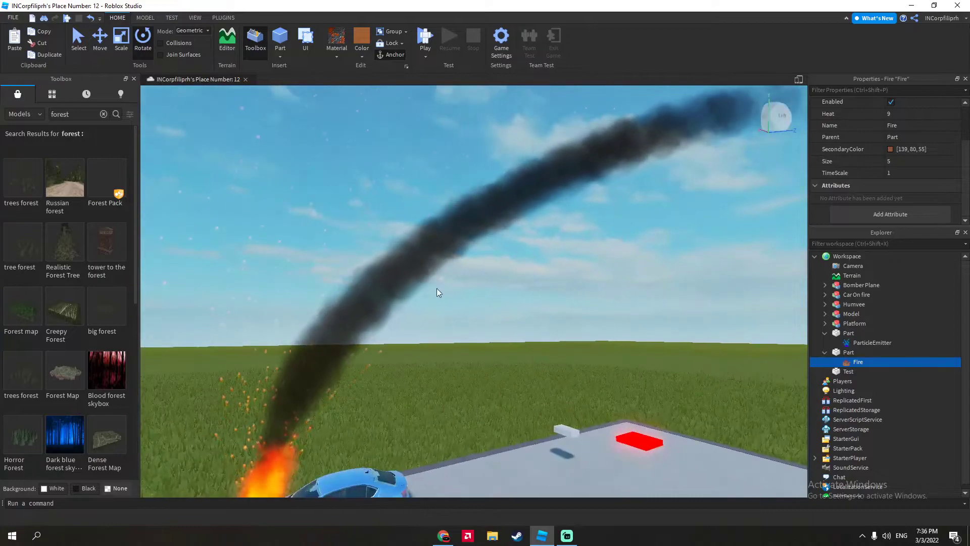
pyautogui.click(412, 290)
pyautogui.moveTo(413, 290)
pyautogui.mouseDown(button='right')
pyautogui.moveTo(417, 305)
pyautogui.moveTo(454, 263)
pyautogui.moveTo(506, 287)
pyautogui.moveTo(387, 157)
pyautogui.mouseUp(button='right')
pyautogui.scroll(-3, 455, 264)
pyautogui.click(442, 444)
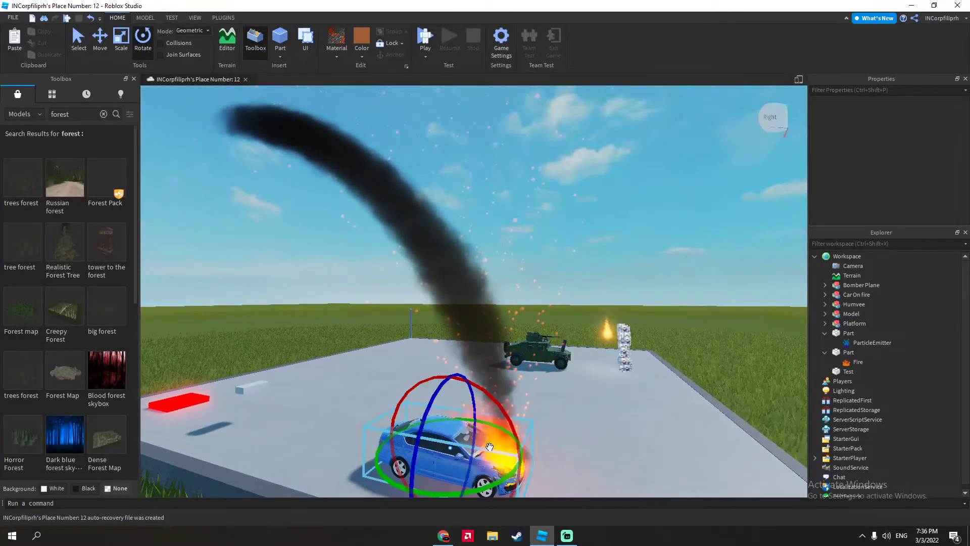
pyautogui.click(826, 295)
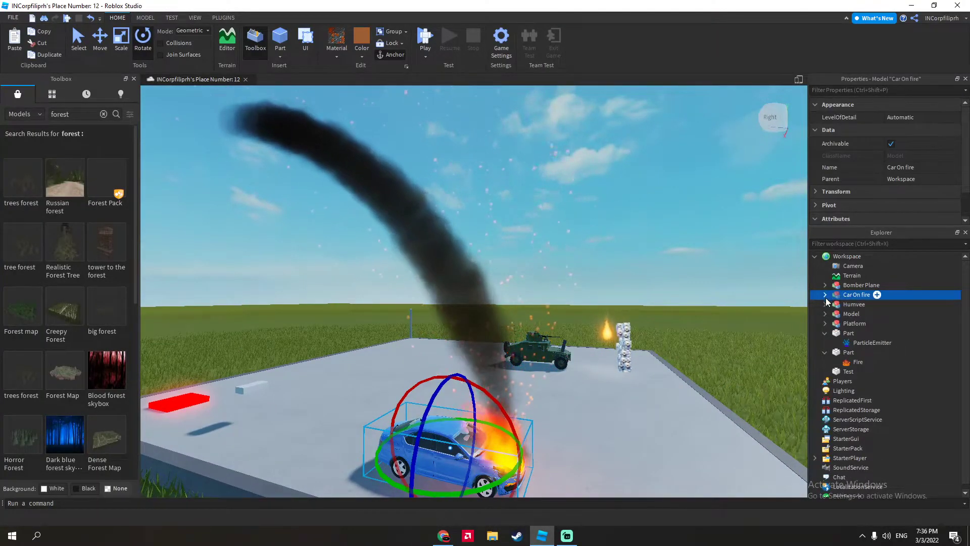
pyautogui.click(835, 314)
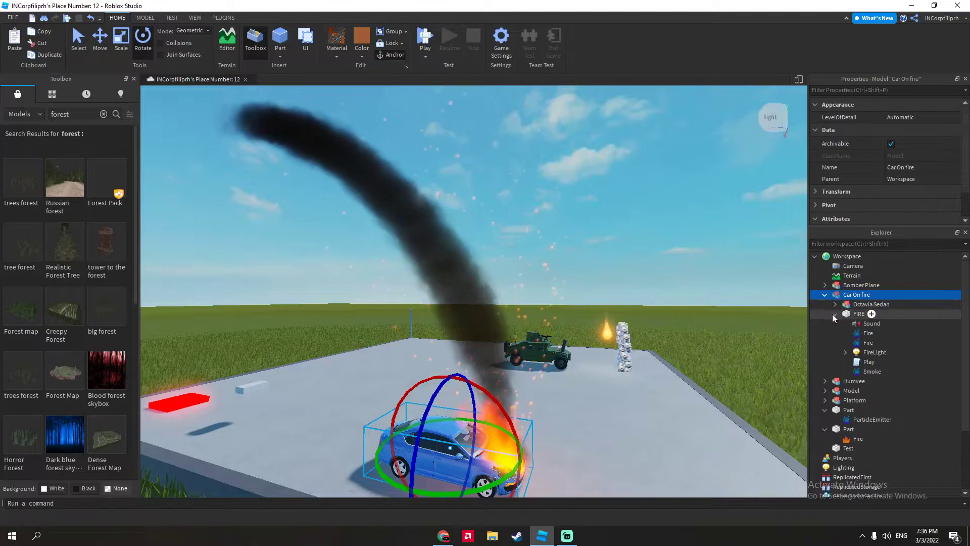
pyautogui.click(845, 353)
# - Move the invisible part carrying the Fire effect onto the front of the Humvee
pyautogui.moveTo(707, 275); pyautogui.dragTo(581, 293, button='right')
pyautogui.scroll(3, 627, 288)
pyautogui.moveTo(321, 293); pyautogui.dragTo(523, 332)
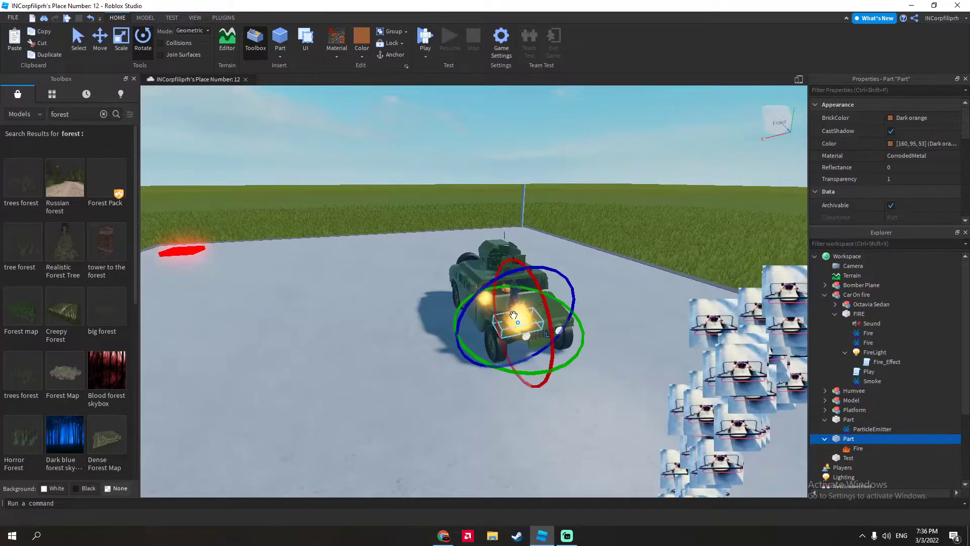
# - Shift the invisible part carrying the Fire effect onto the Humvee's hood
pyautogui.click(100, 38)
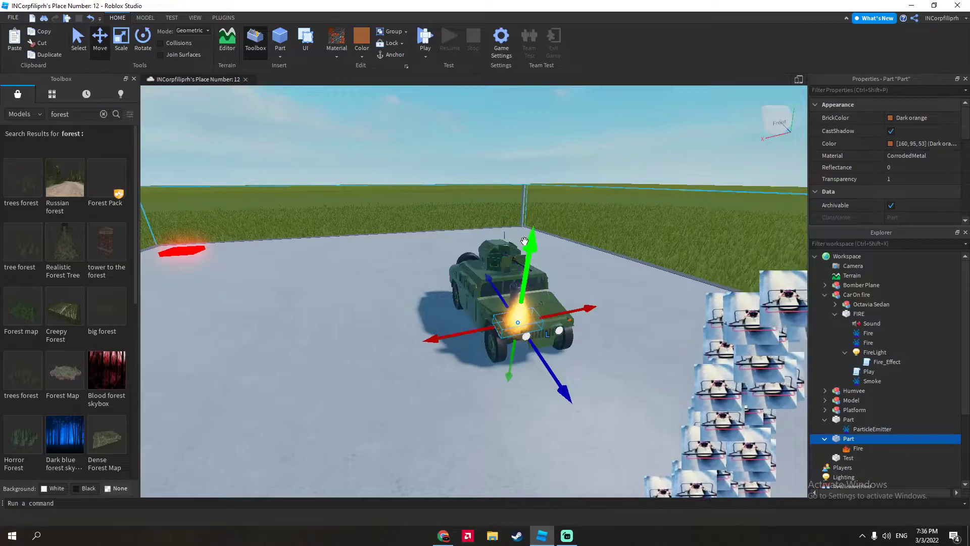
pyautogui.click(516, 336)
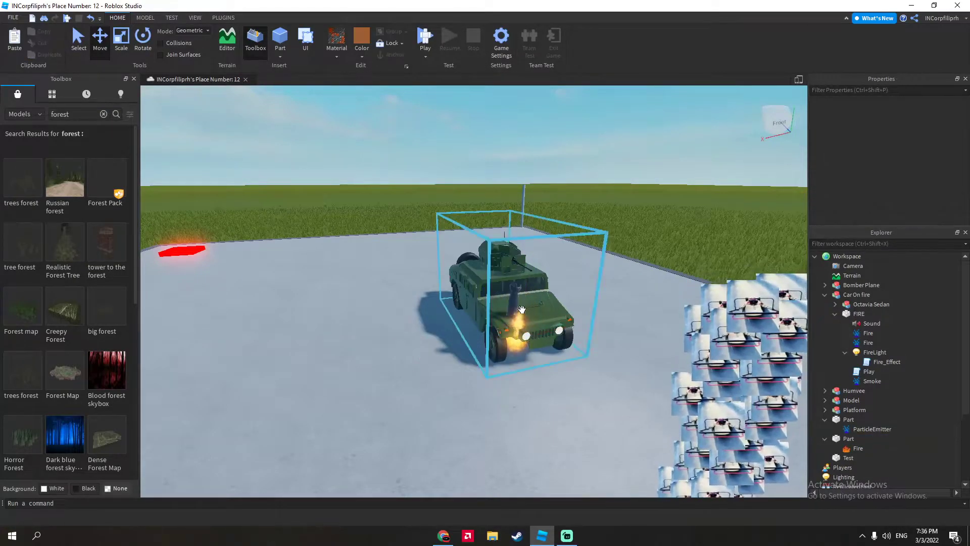
pyautogui.click(516, 336)
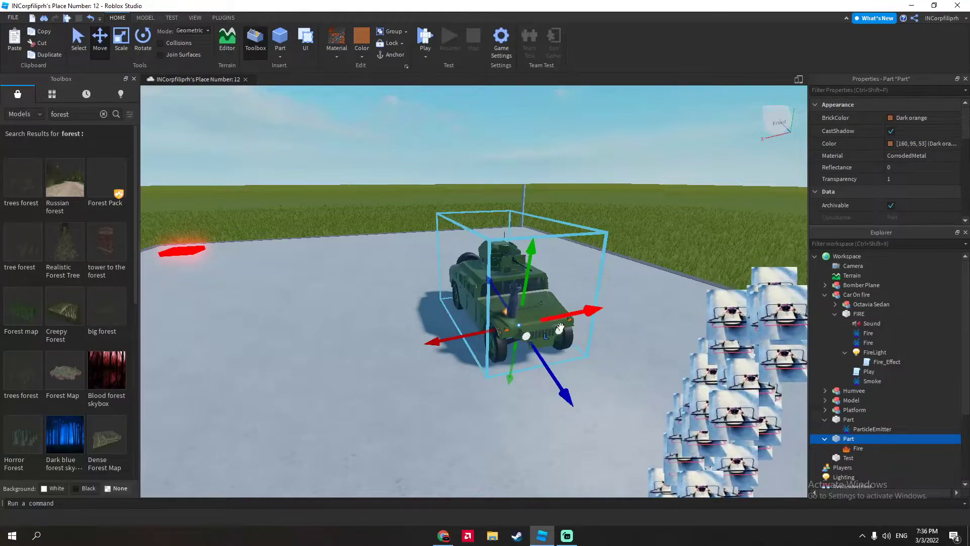
# - Try a Size of 30 for the Humvee's Fire effect and settle on a Size of 15
pyautogui.click(854, 448)
pyautogui.click(905, 217)
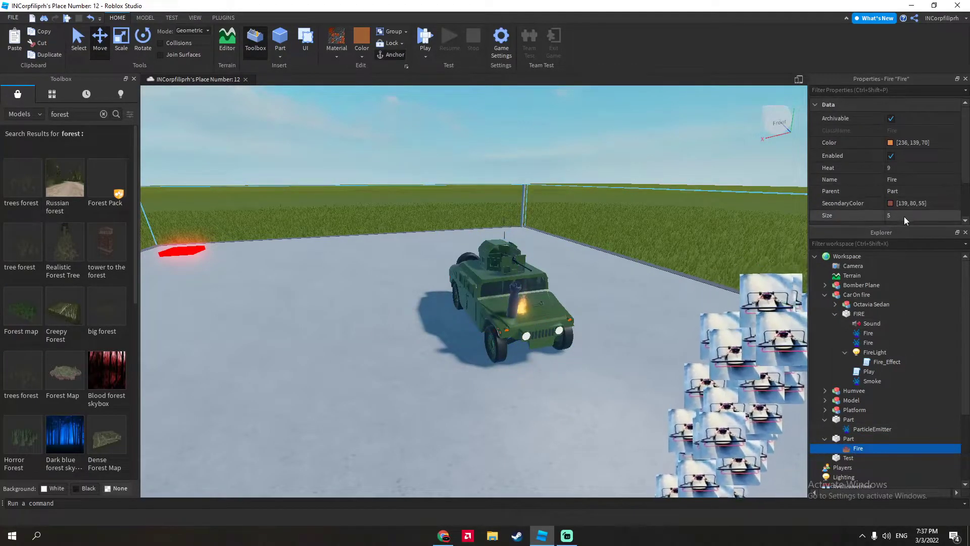
pyautogui.write('30')
pyautogui.press('Return')
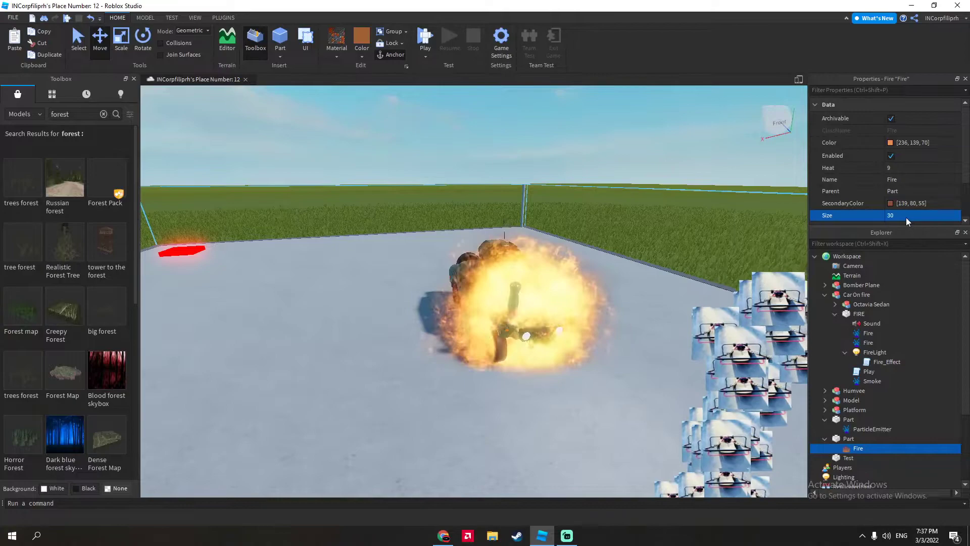
pyautogui.click(904, 216)
pyautogui.write('2')
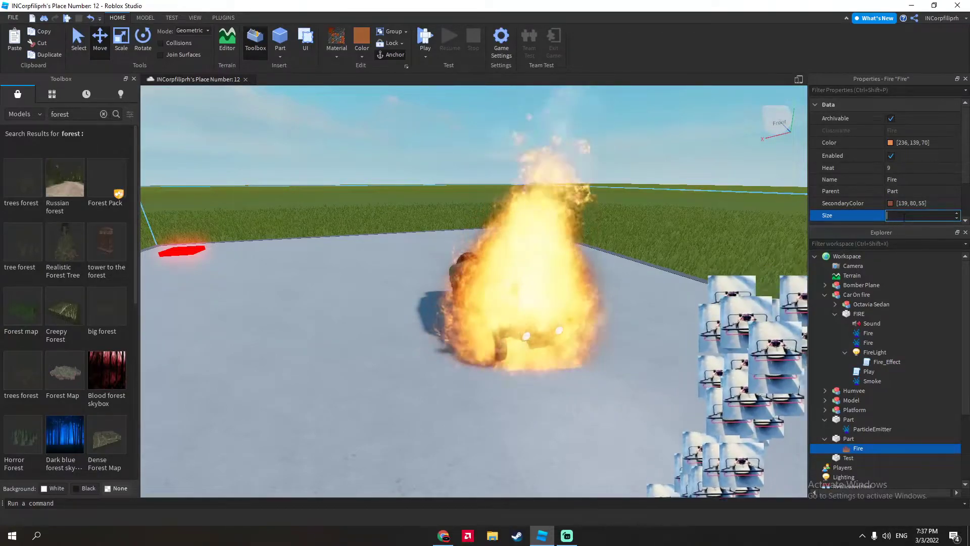
pyautogui.press('BackSpace')
pyautogui.write('15')
pyautogui.press('Return')
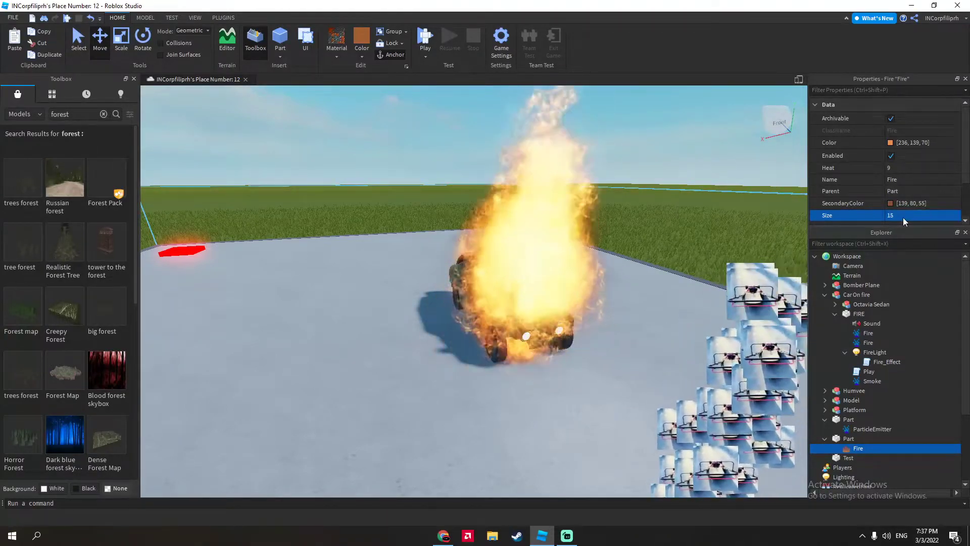
# - Drag the invisible ParticleEmitter part onto the front of the Humvee and delete it
pyautogui.moveTo(565, 262)
pyautogui.mouseDown(button='right')
pyautogui.moveTo(556, 282)
pyautogui.moveTo(456, 350)
pyautogui.mouseUp(button='right')
pyautogui.click(456, 341)
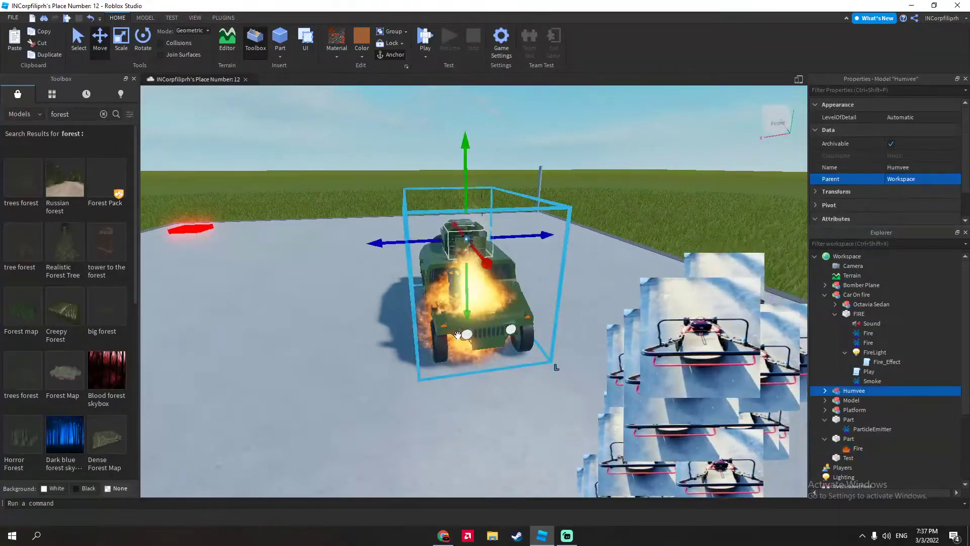
pyautogui.moveTo(597, 272); pyautogui.dragTo(572, 307, button='right')
pyautogui.click(571, 306)
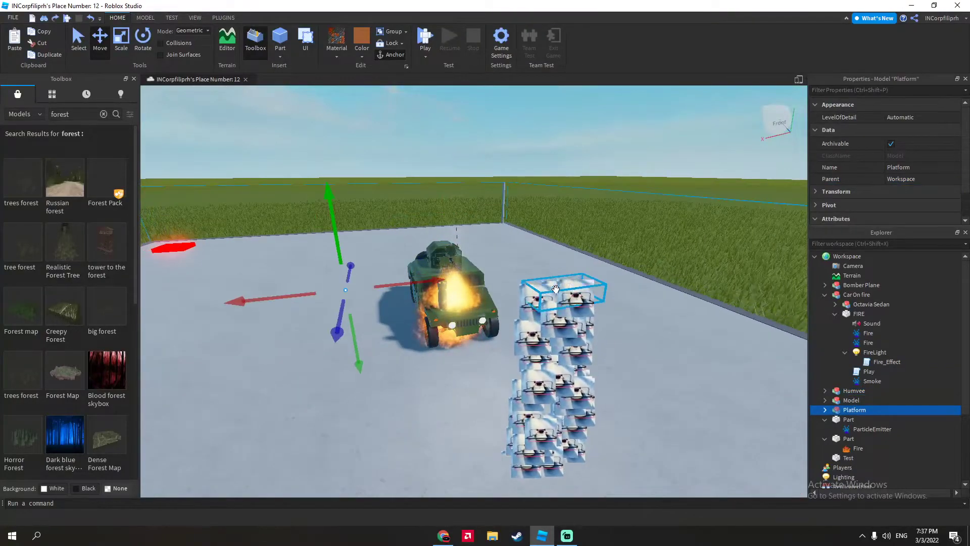
pyautogui.moveTo(509, 298); pyautogui.dragTo(443, 306)
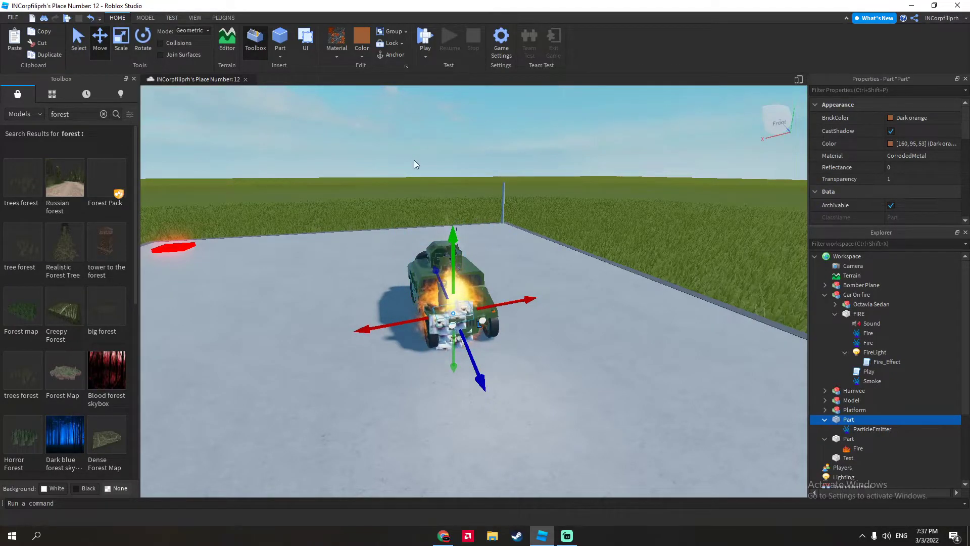
pyautogui.press('Delete')
# - Delete the whole Car On fire model from the workspace
pyautogui.moveTo(483, 191)
pyautogui.mouseDown(button='right')
pyautogui.moveTo(506, 217)
pyautogui.moveTo(531, 223)
pyautogui.mouseUp(button='right')
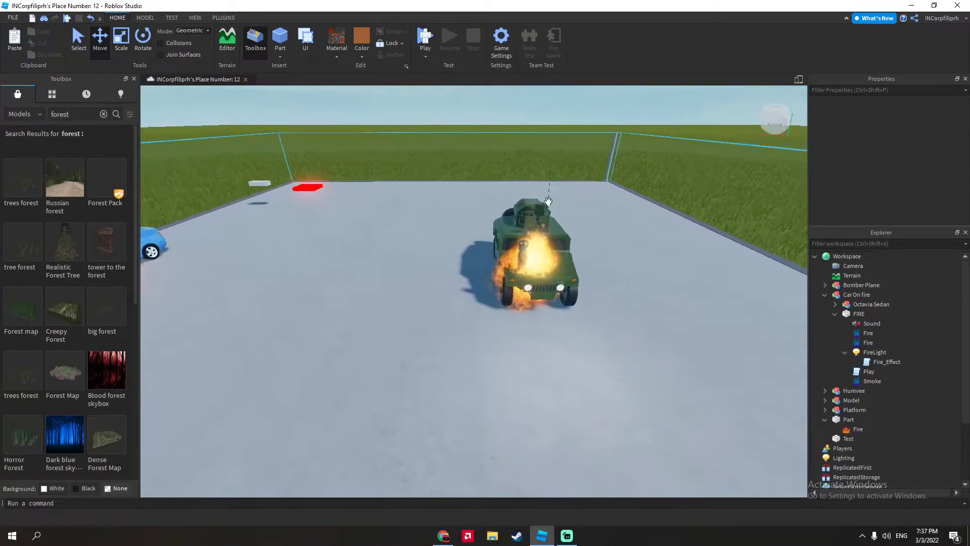
pyautogui.click(836, 314)
pyautogui.click(853, 296)
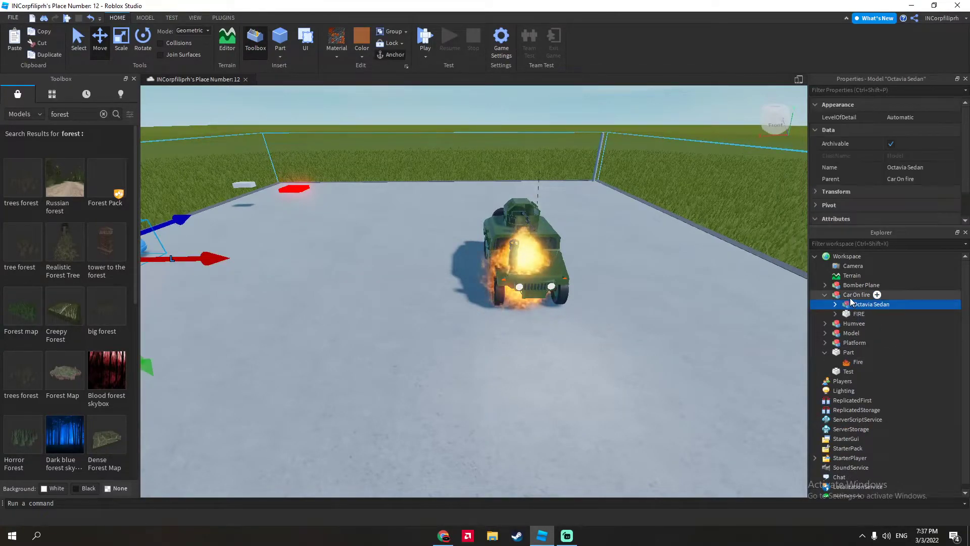
pyautogui.press('Delete')
# - Duplicate the invisible part on the Humvee and give the copy a Smoke effect in place of the Fire
pyautogui.click(848, 324)
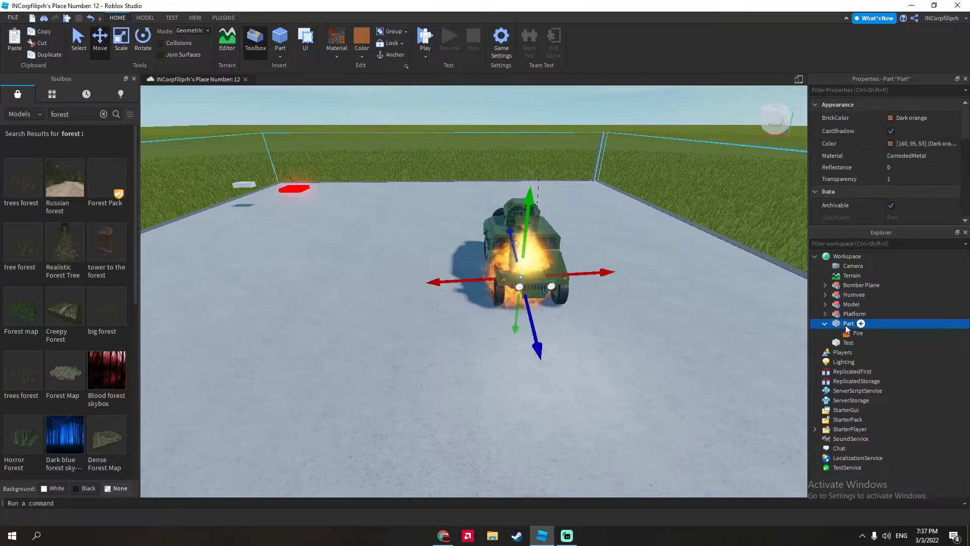
pyautogui.hotkey('ctrl', 'd')
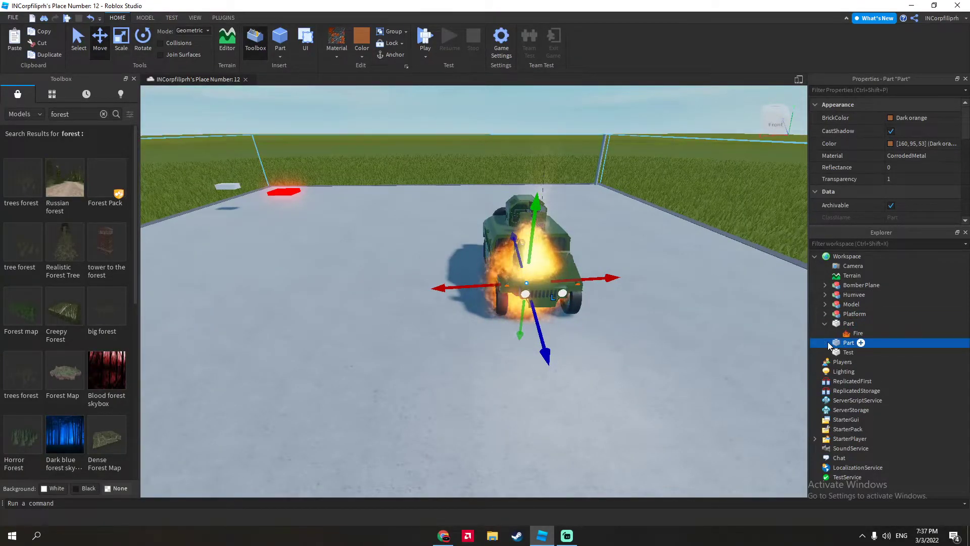
pyautogui.click(861, 343)
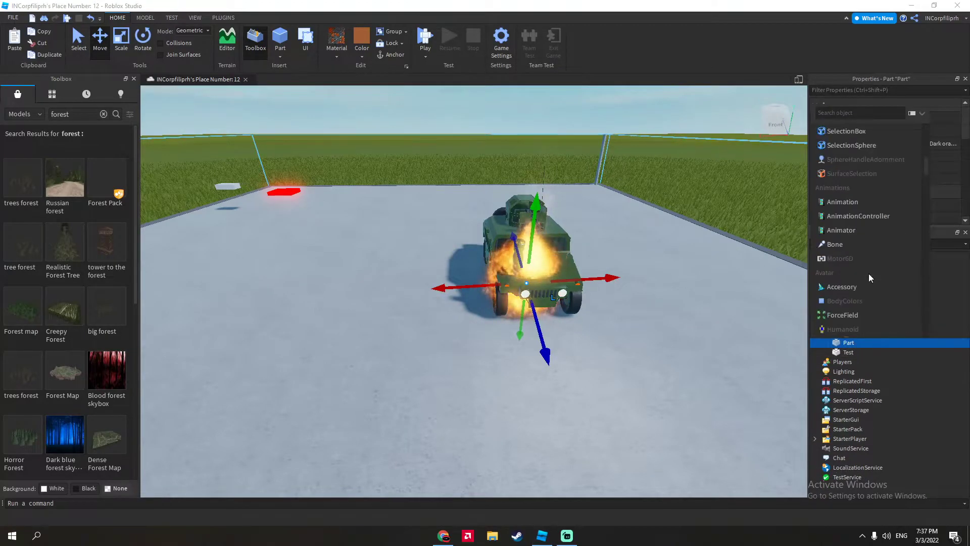
pyautogui.scroll(-10, 868, 256)
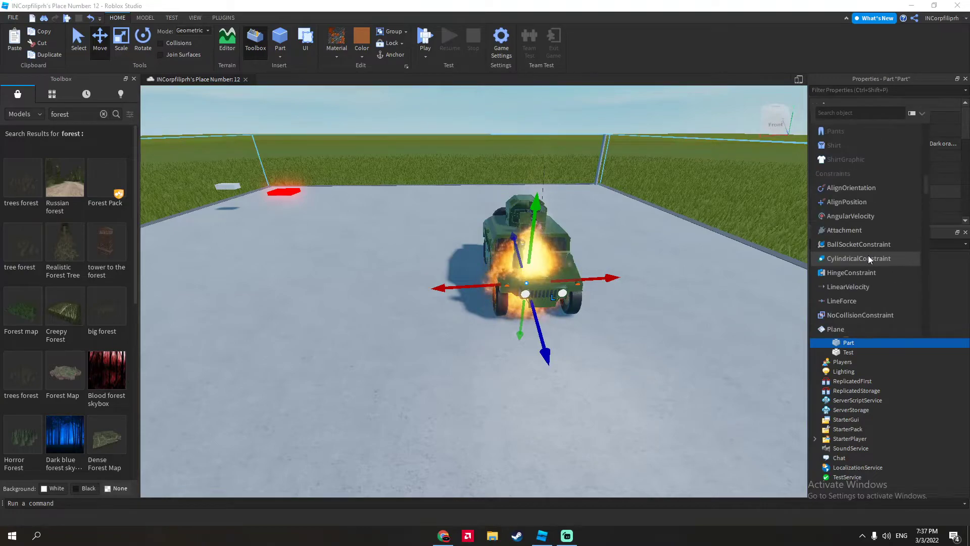
pyautogui.scroll(-10, 869, 255)
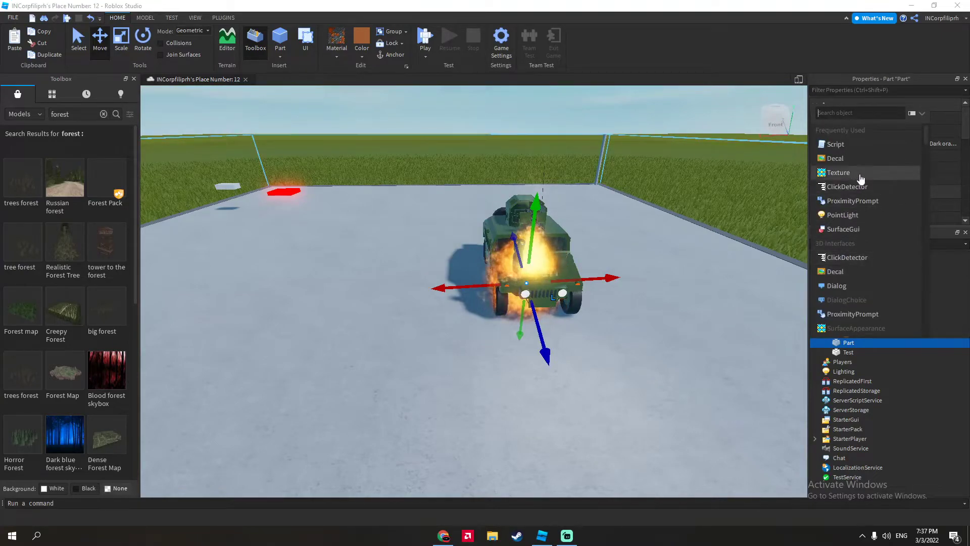
pyautogui.scroll(-5, 847, 197)
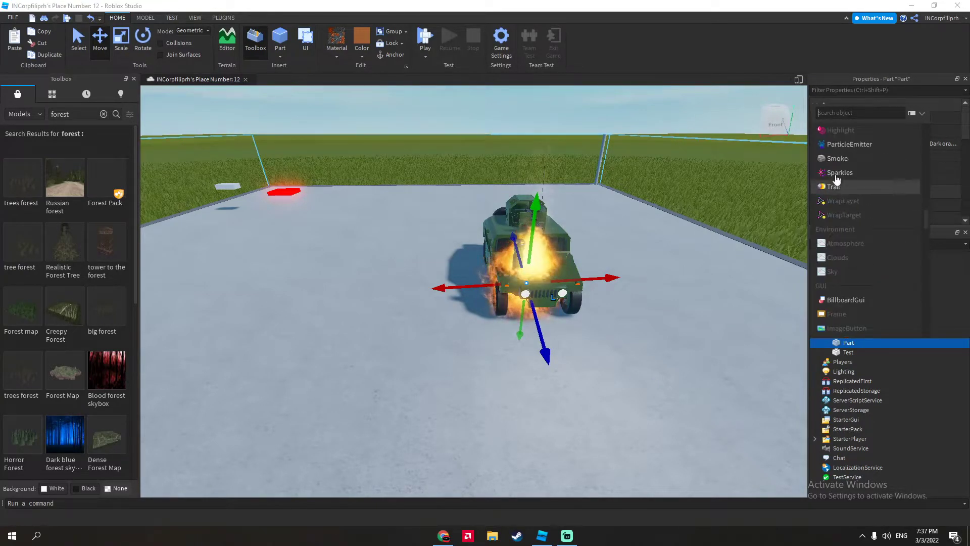
pyautogui.click(849, 229)
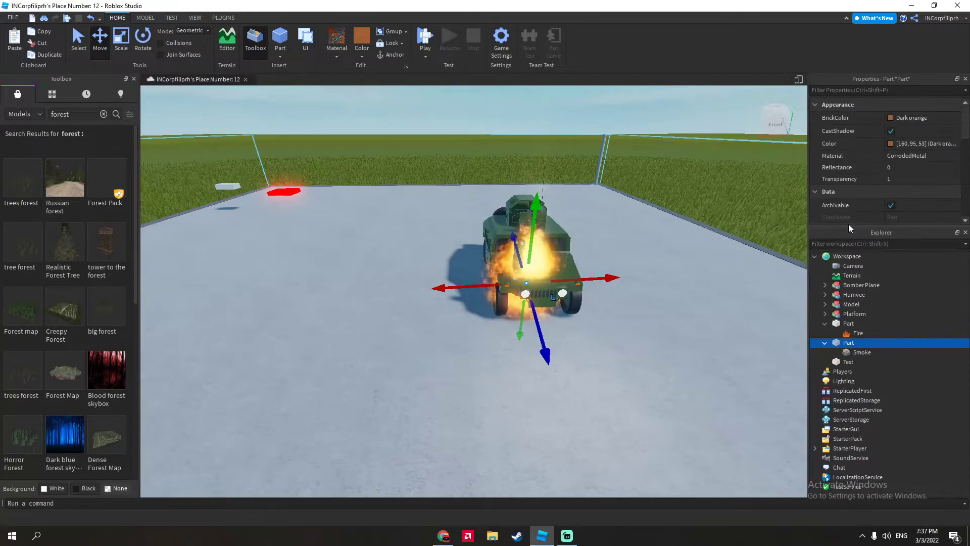
# - Examine the Smoke effect's properties and view the smoking, burning Humvee from several sides
pyautogui.click(857, 354)
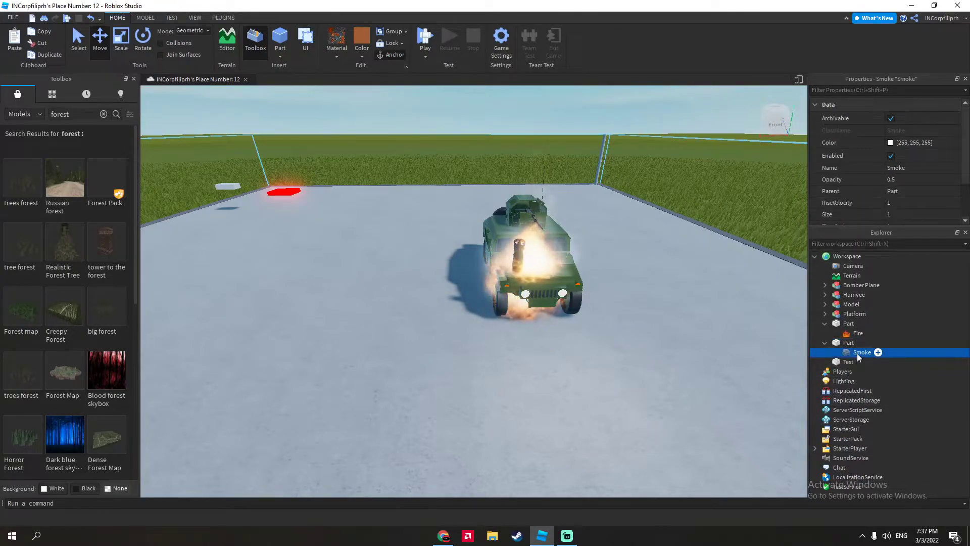
pyautogui.moveTo(652, 256)
pyautogui.mouseDown(button='right')
pyautogui.moveTo(660, 243)
pyautogui.moveTo(215, 237)
pyautogui.moveTo(342, 231)
pyautogui.mouseUp(button='right')
pyautogui.scroll(3, 657, 250)
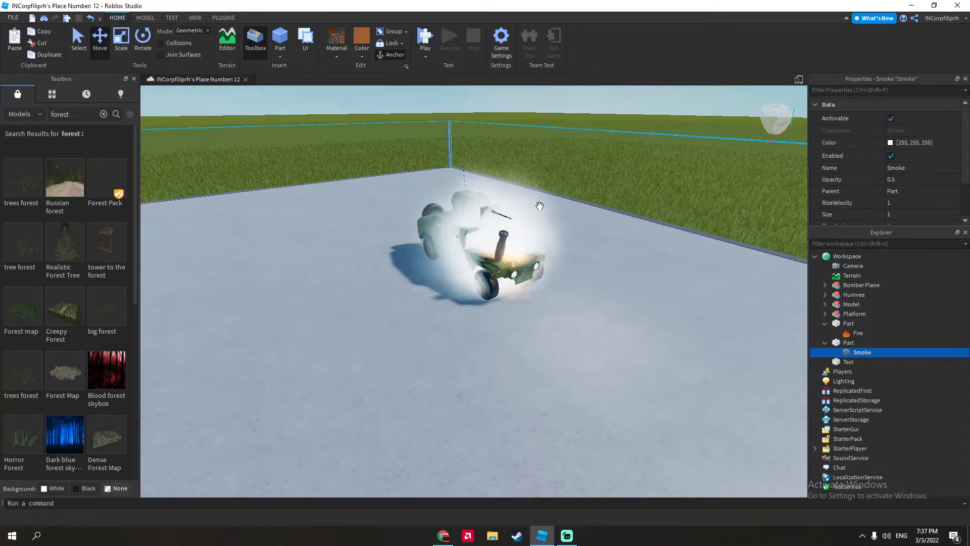
pyautogui.moveTo(544, 207); pyautogui.dragTo(544, 207, button='right')
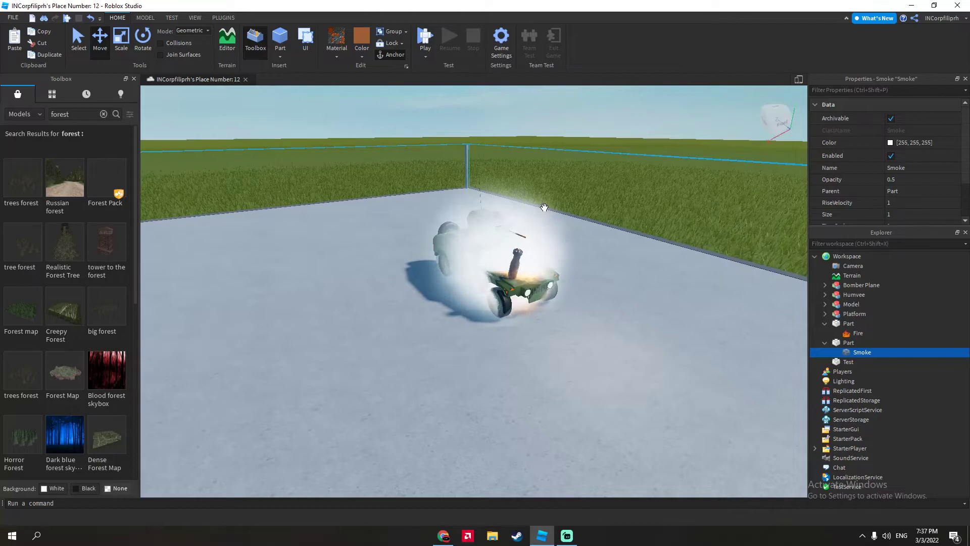
pyautogui.moveTo(544, 208); pyautogui.dragTo(544, 208, button='right')
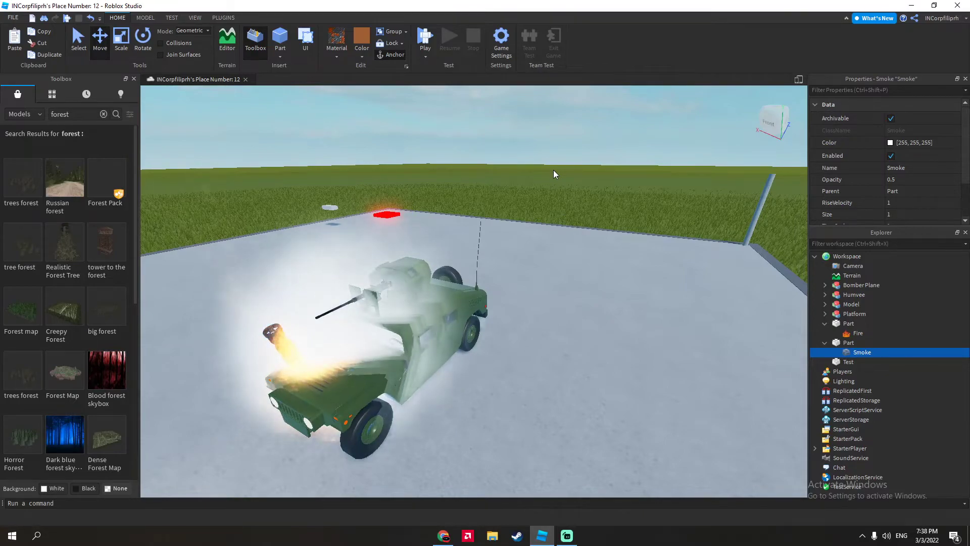
pyautogui.moveTo(463, 187); pyautogui.dragTo(541, 160, button='right')
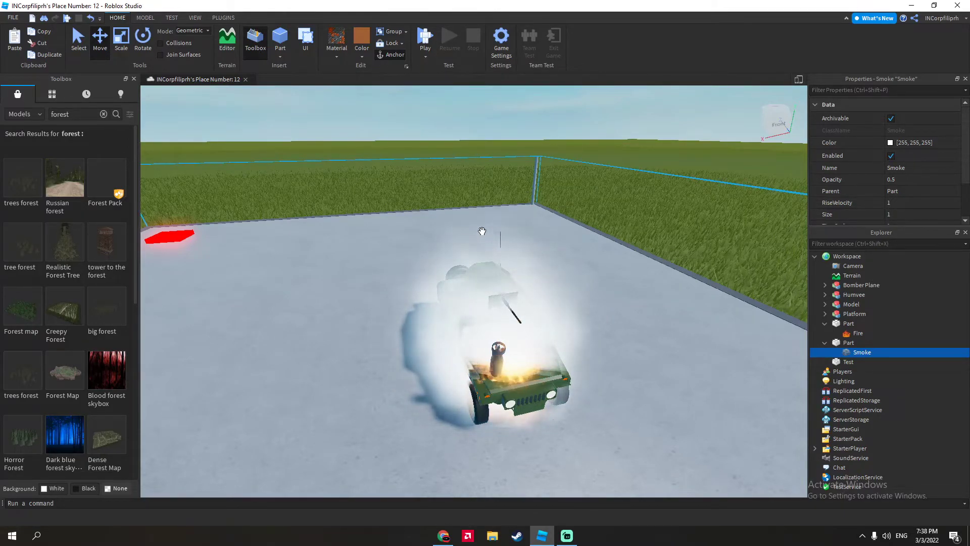
pyautogui.moveTo(451, 165); pyautogui.dragTo(456, 135, button='right')
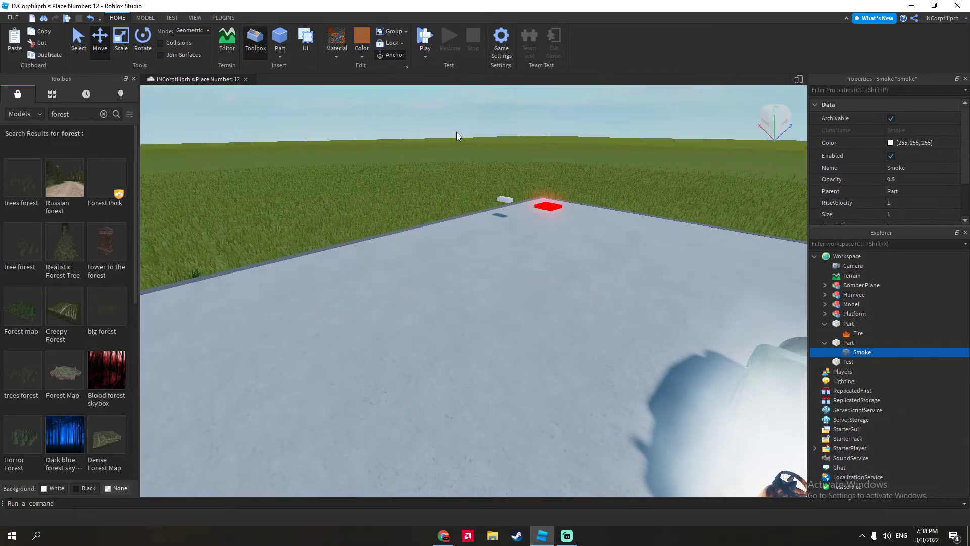
pyautogui.click(567, 535)
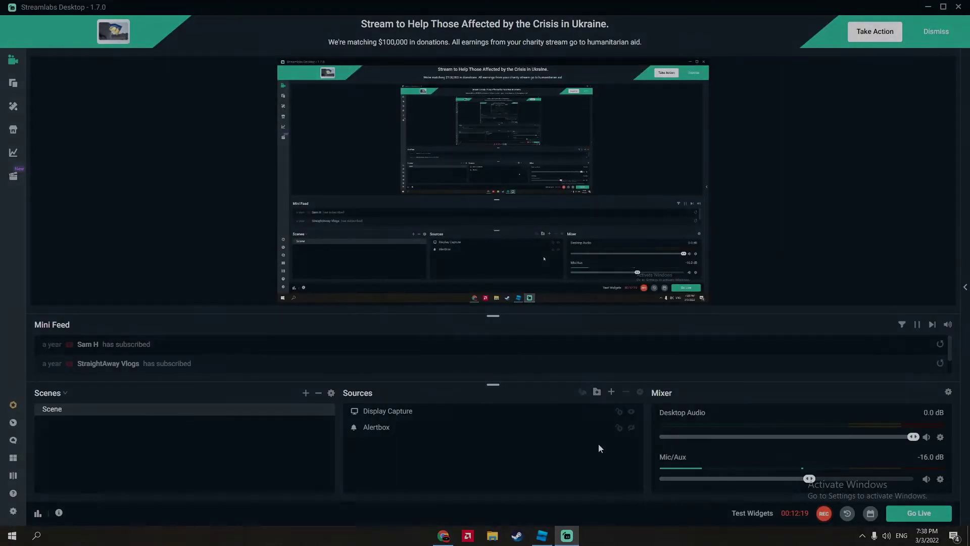